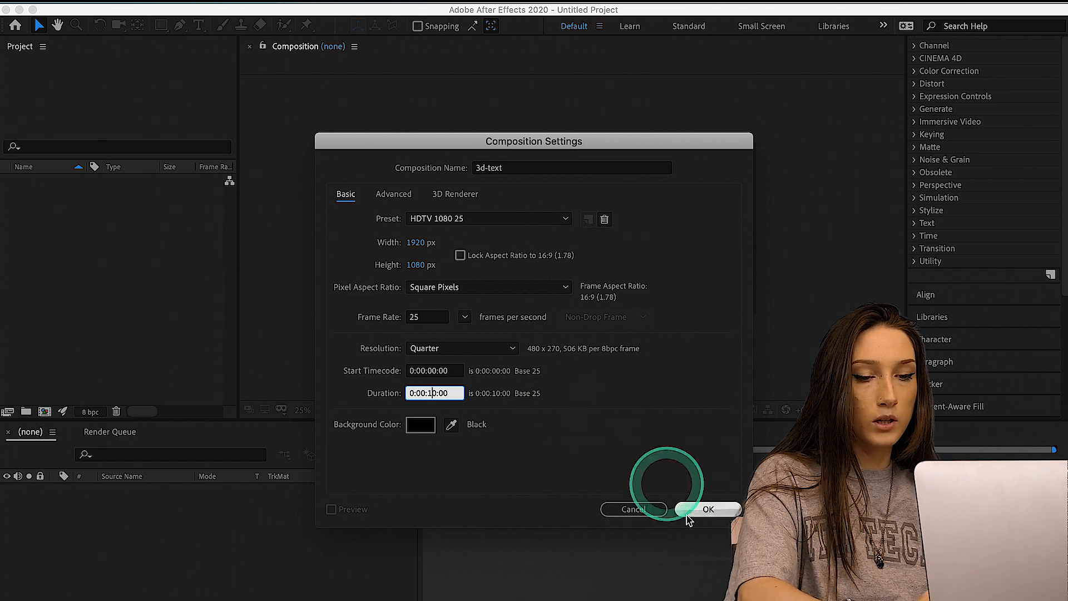
Create the 3d-text composition with the HDTV 1080 25 preset and a 10-second duration.
left_click(722, 510)
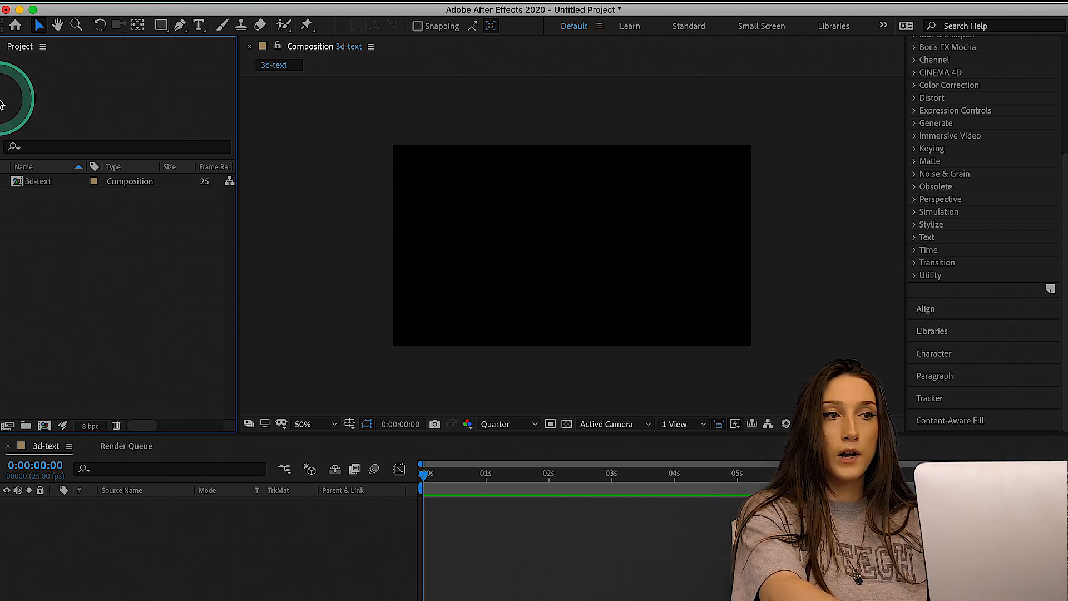
Import APPLE.png from the Desktop folder into the project.
mouse_move(3, 95)
left_click(9, 61)
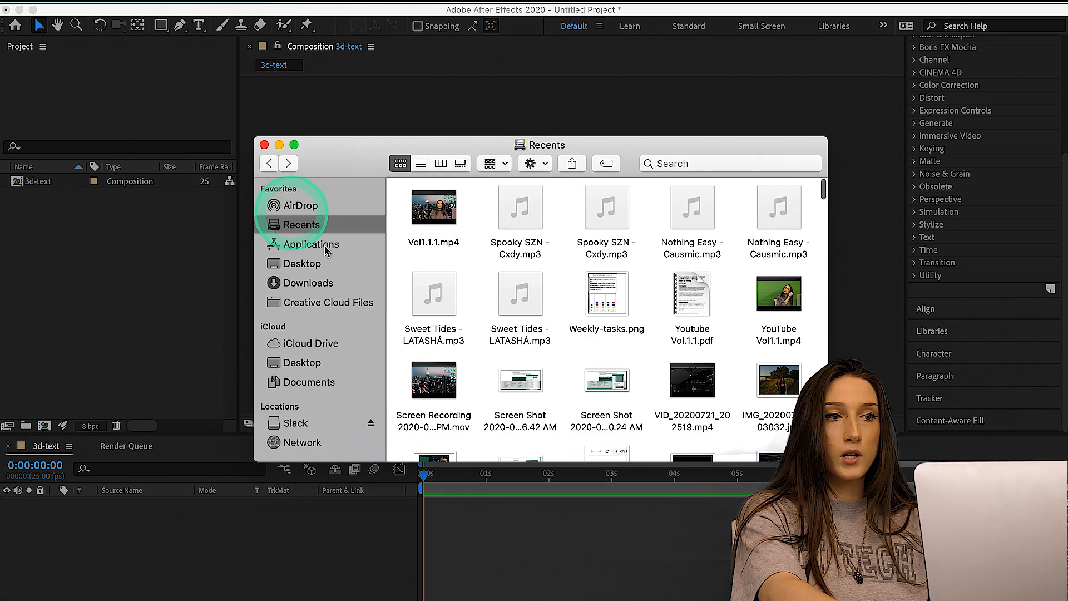
left_click(320, 266)
scroll(674, 393, "down", 5)
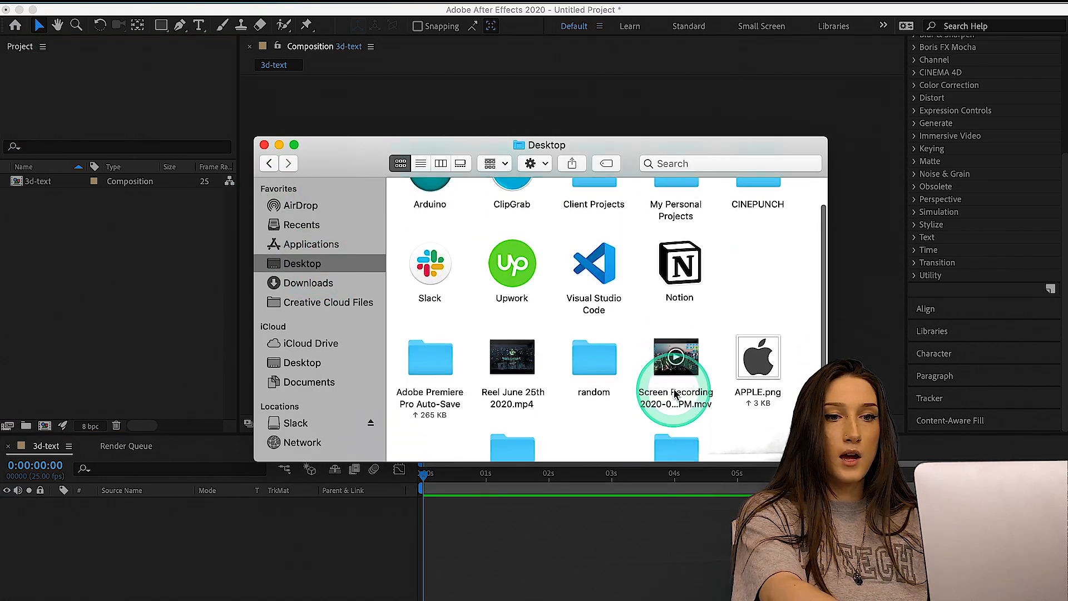
left_click(769, 302)
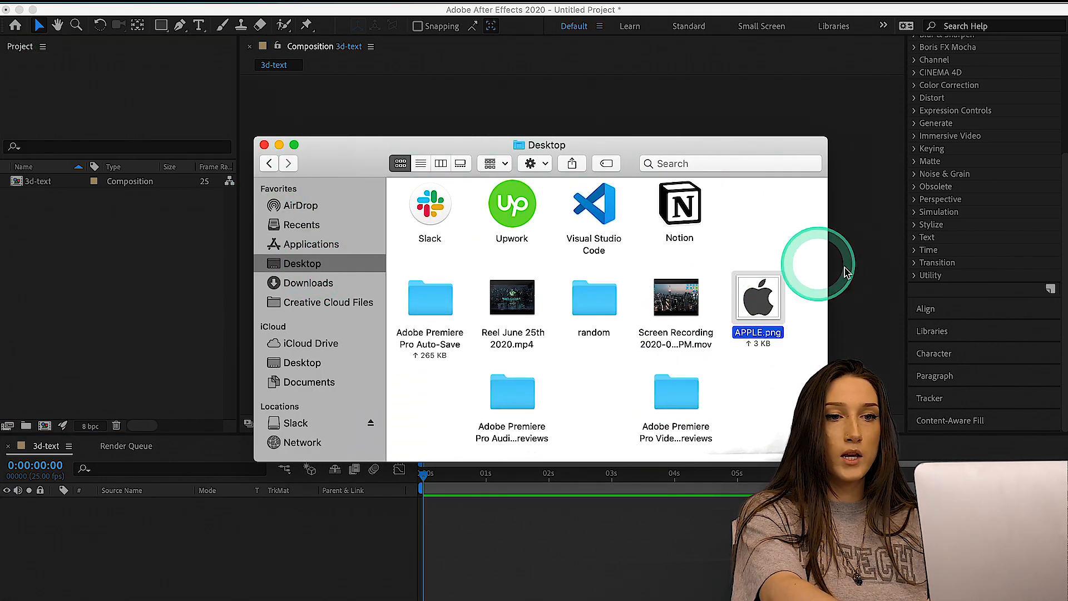
left_click(765, 305)
left_click_drag(765, 305, 81, 277)
left_click(1065, 237)
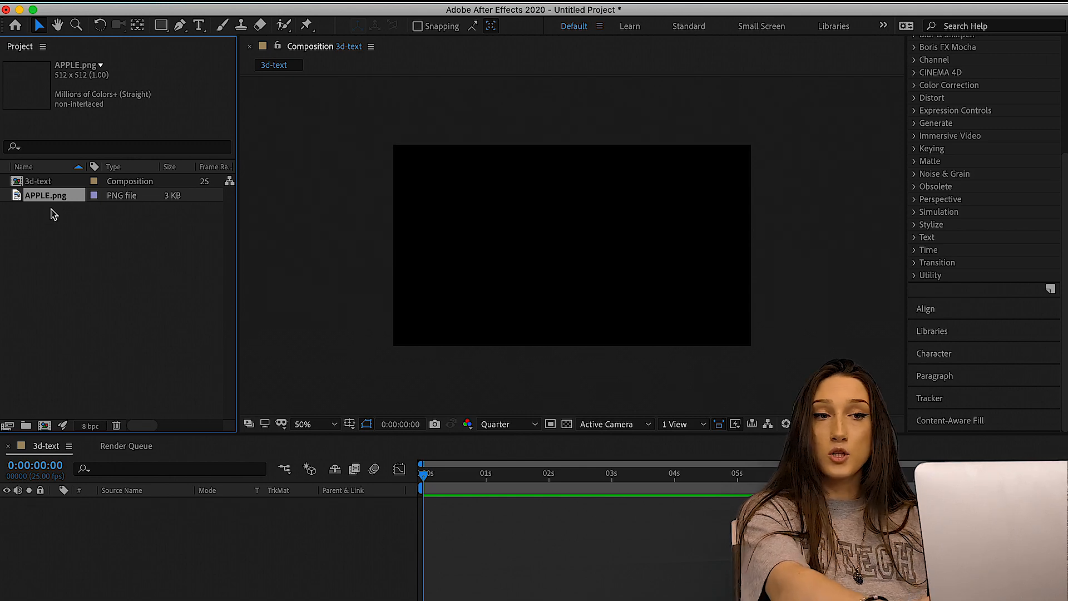
Add APPLE.png as a layer in the 3d-text composition's timeline.
key("z")
left_click(74, 252)
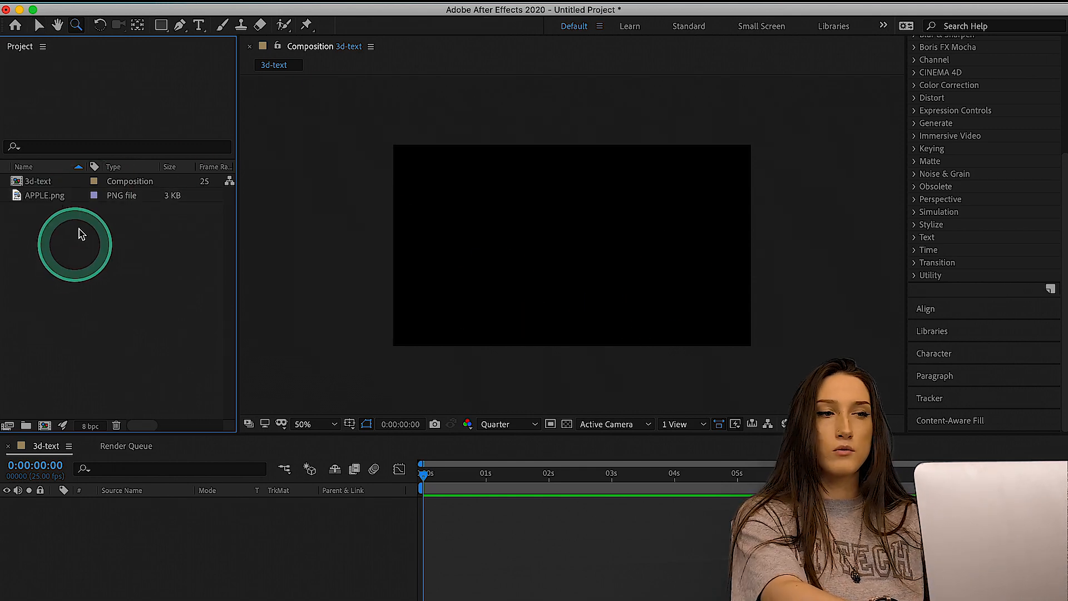
left_click_drag(53, 196, 89, 544)
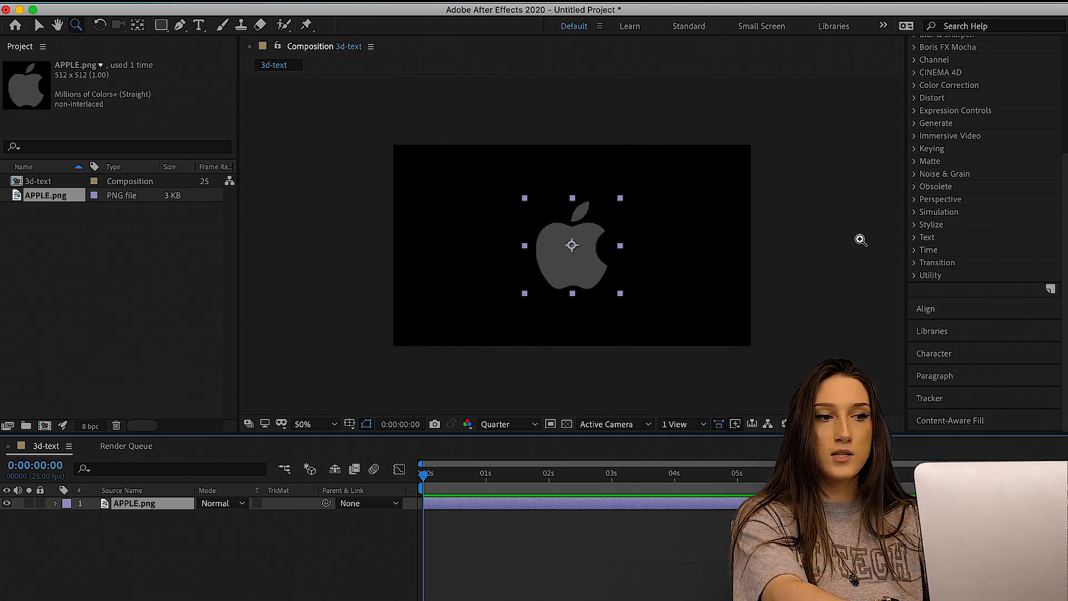
left_click(302, 552)
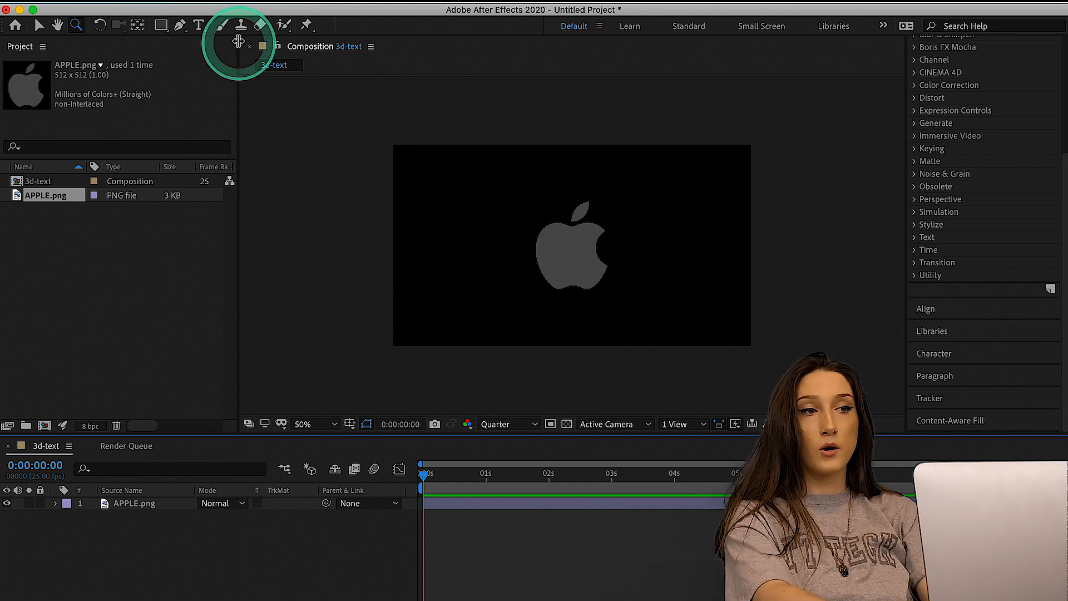
Create a wide text box across the upper part of the composition and enter "this is my 3D text".
left_click(200, 25)
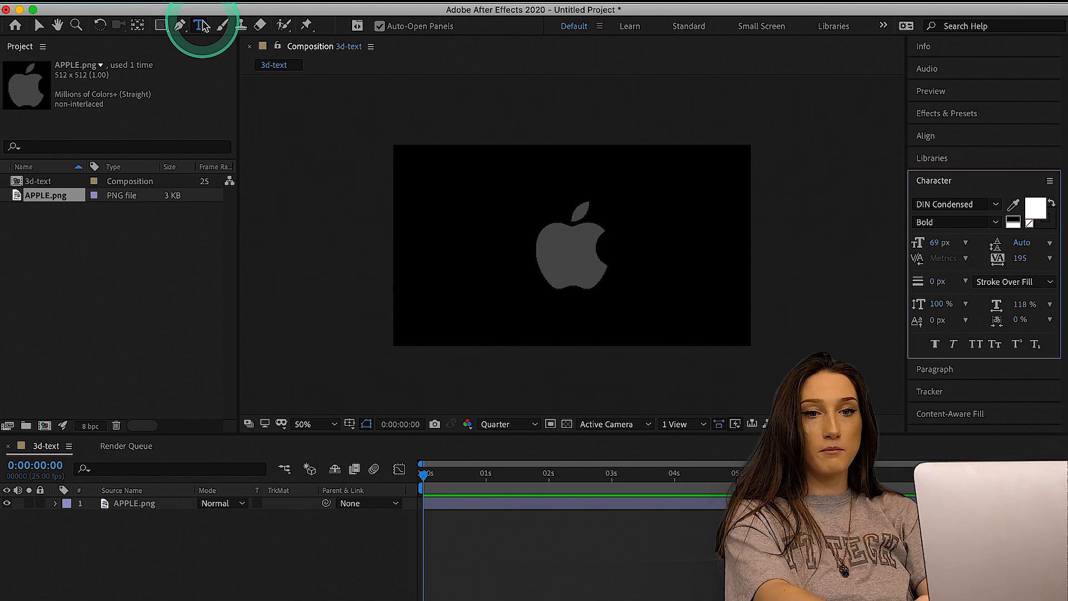
left_click_drag(409, 193, 734, 238)
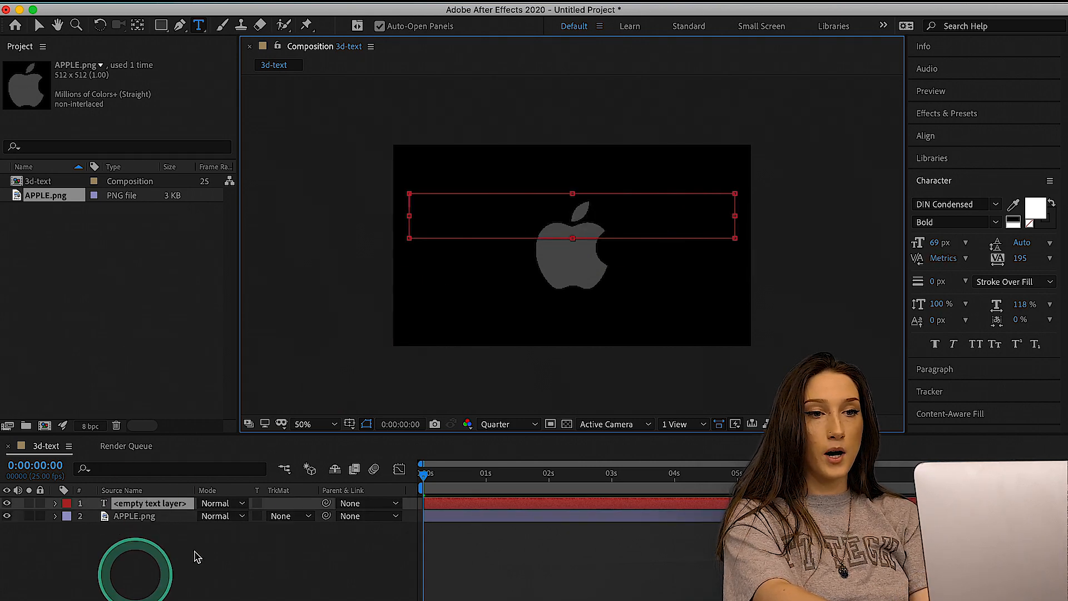
left_click(158, 509)
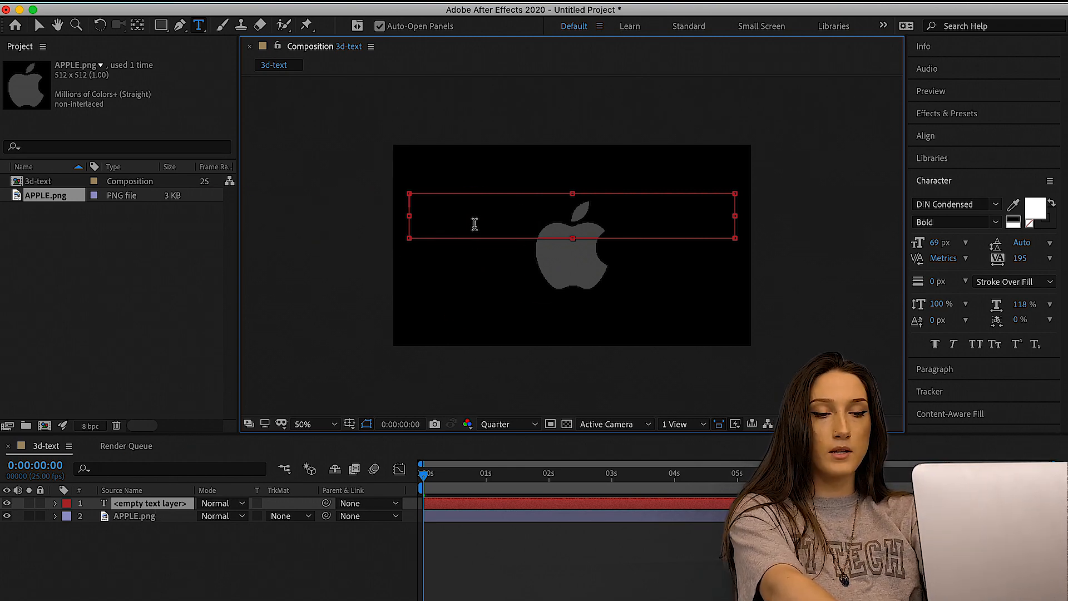
type("this is m")
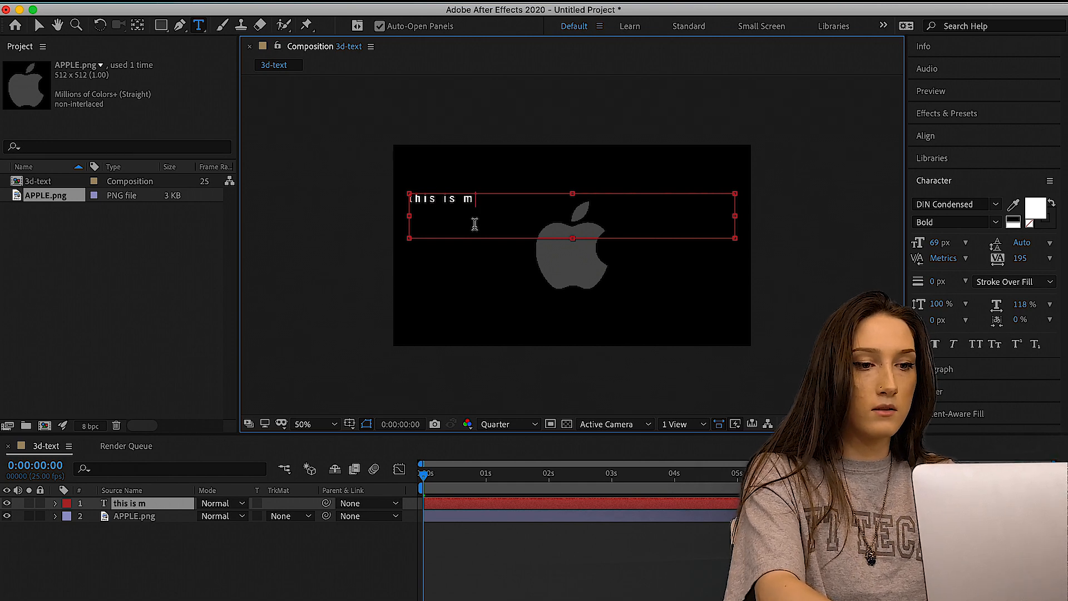
type("y 3D")
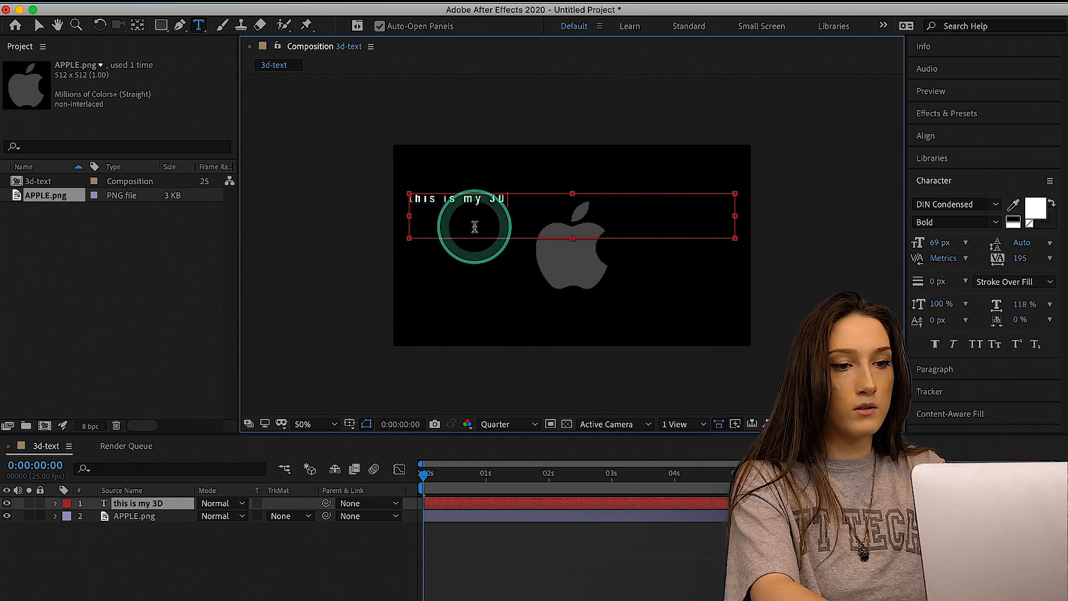
type(" text")
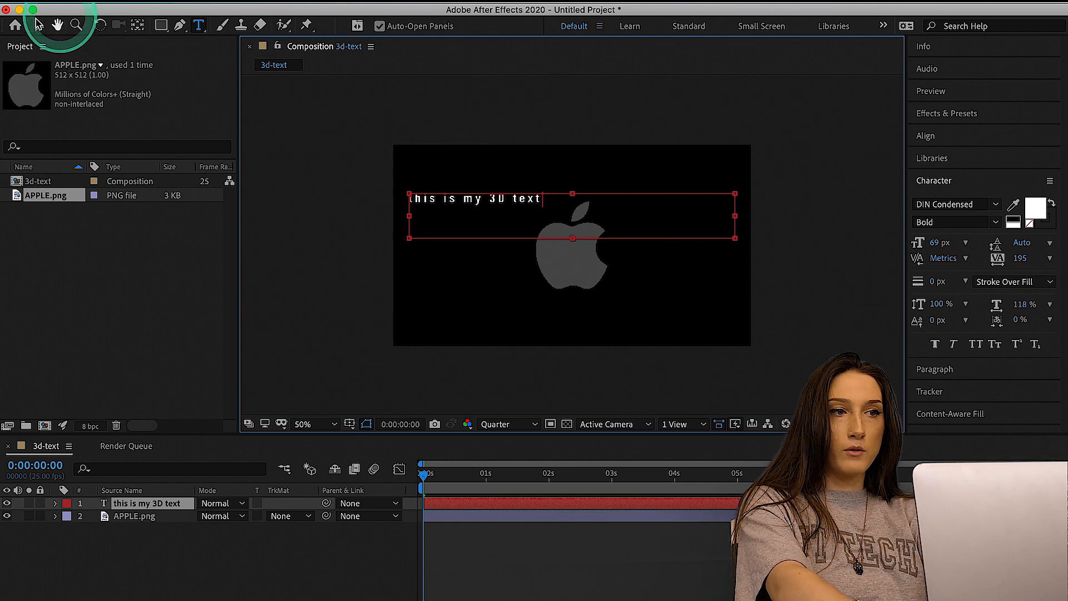
Move the text layer down and across so it sits over the middle of the apple logo.
left_click(37, 23)
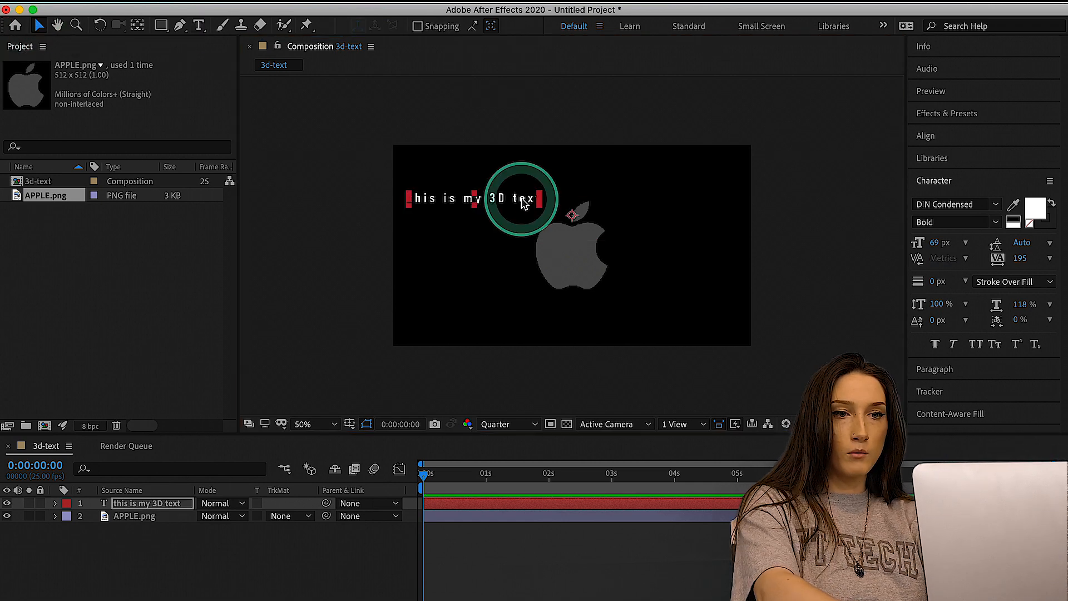
left_click_drag(523, 203, 613, 257)
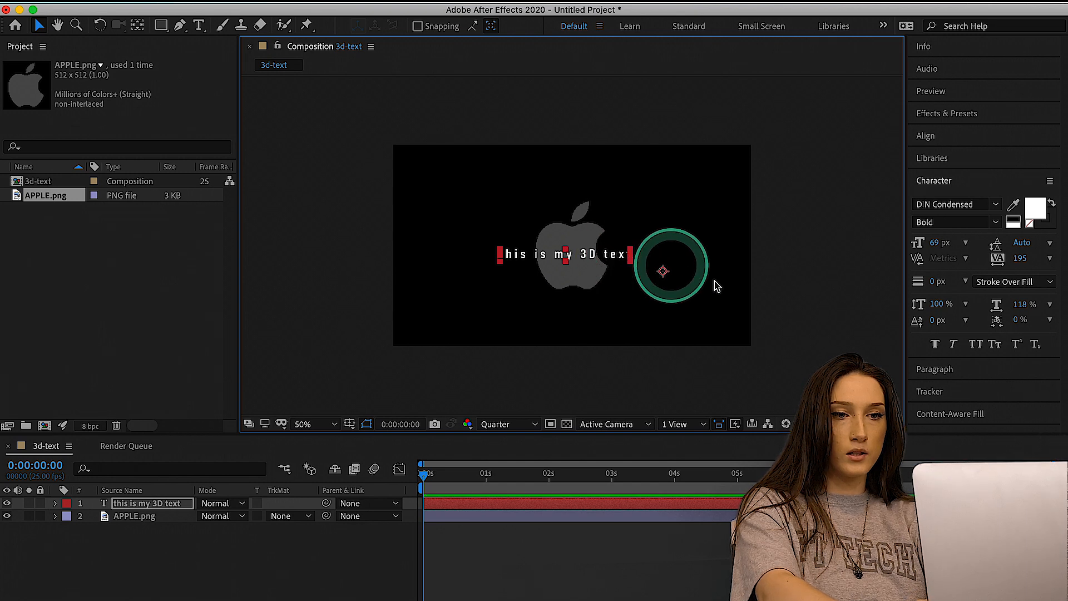
left_click(624, 529)
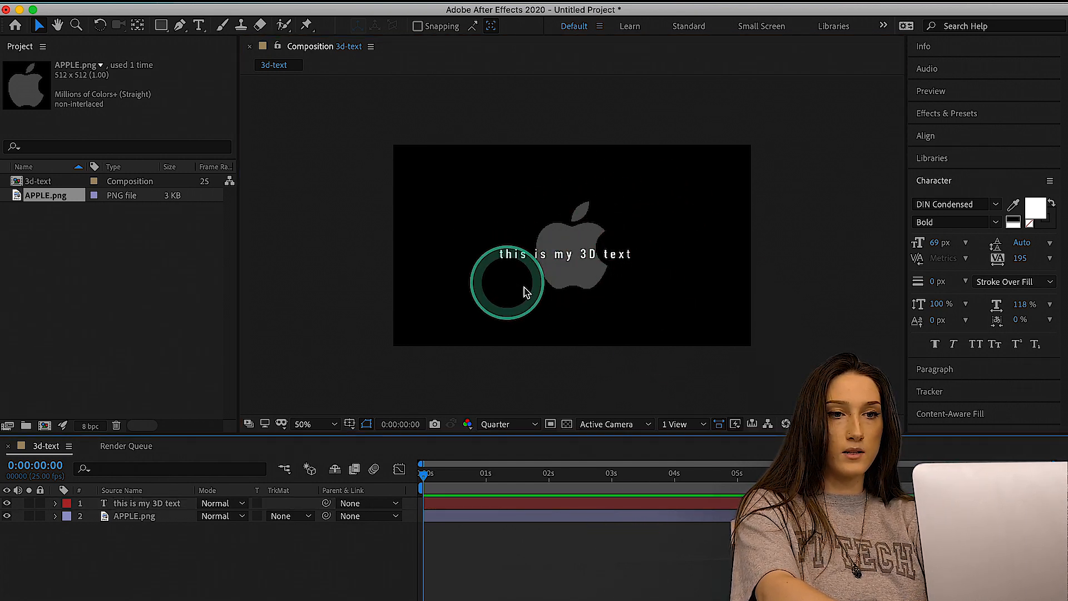
left_click(644, 270)
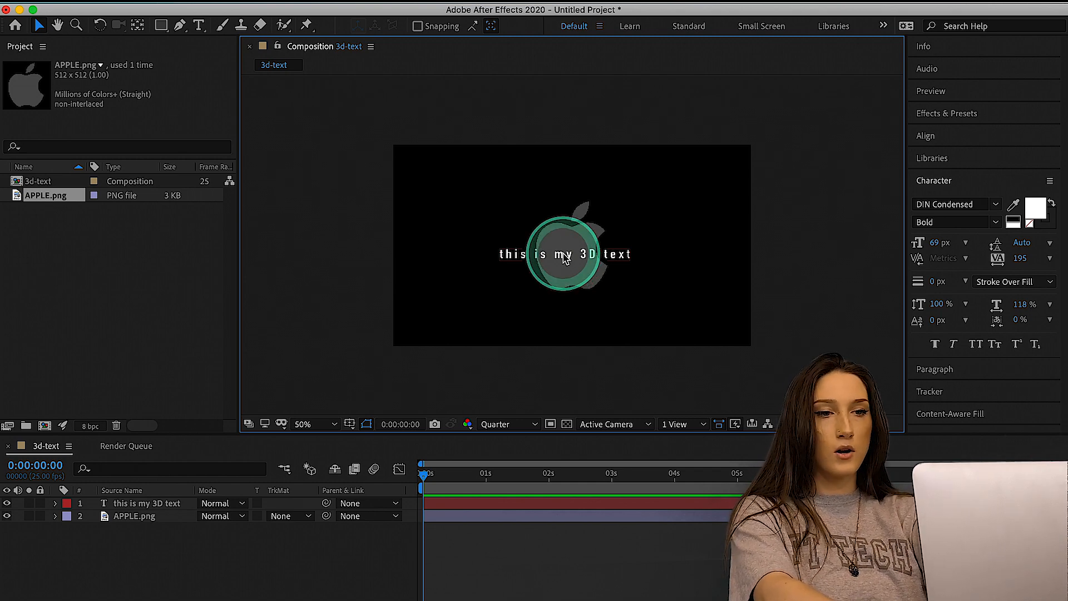
Change the font of all the words in the text layer to Shear 15_A.
double_click(564, 256)
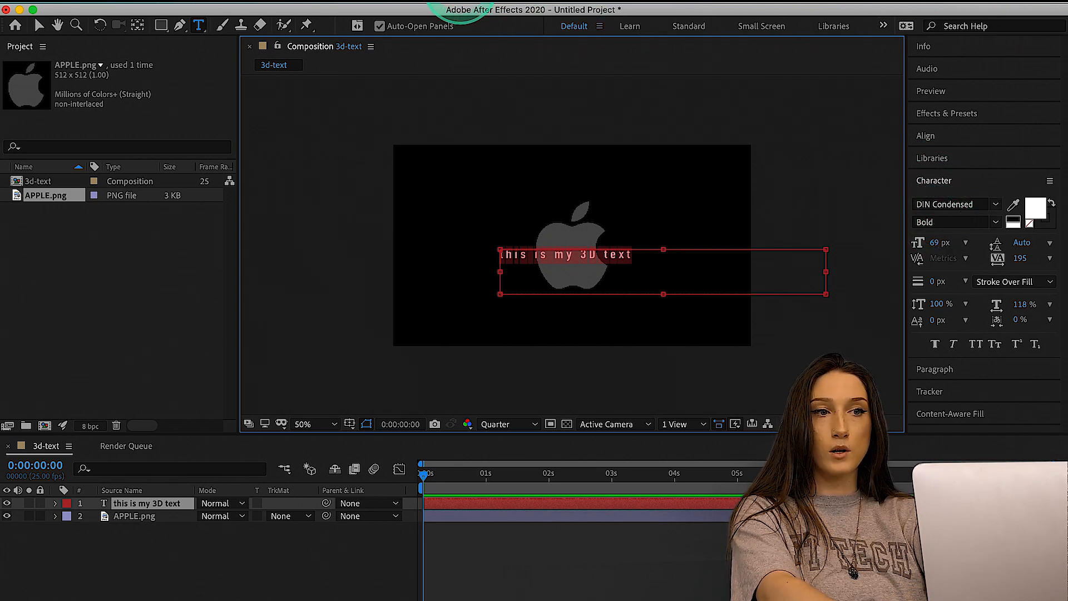
left_click(462, 3)
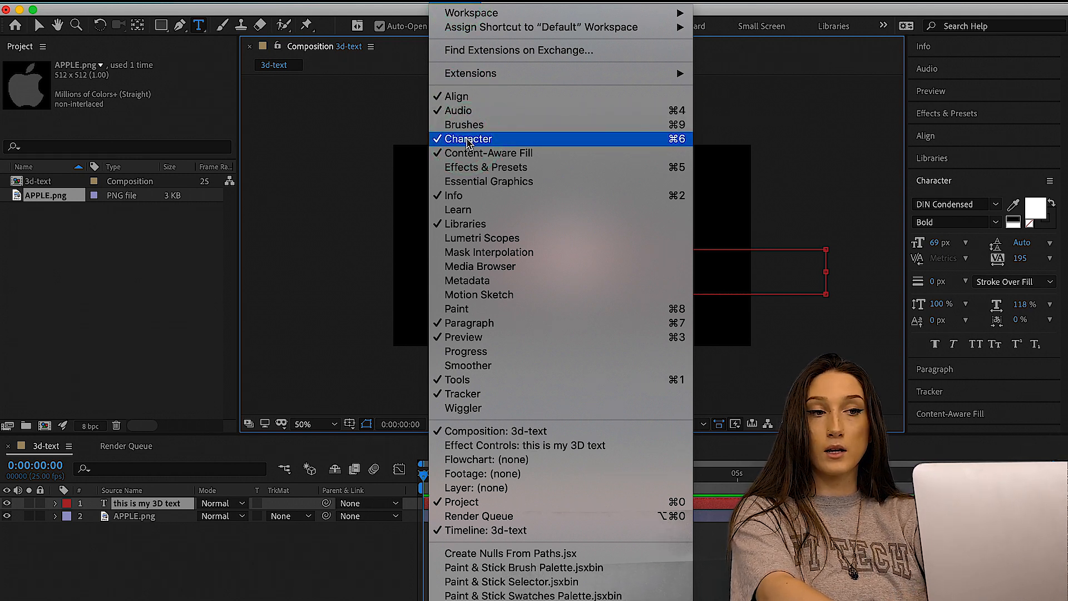
left_click(455, 3)
left_click(456, 2)
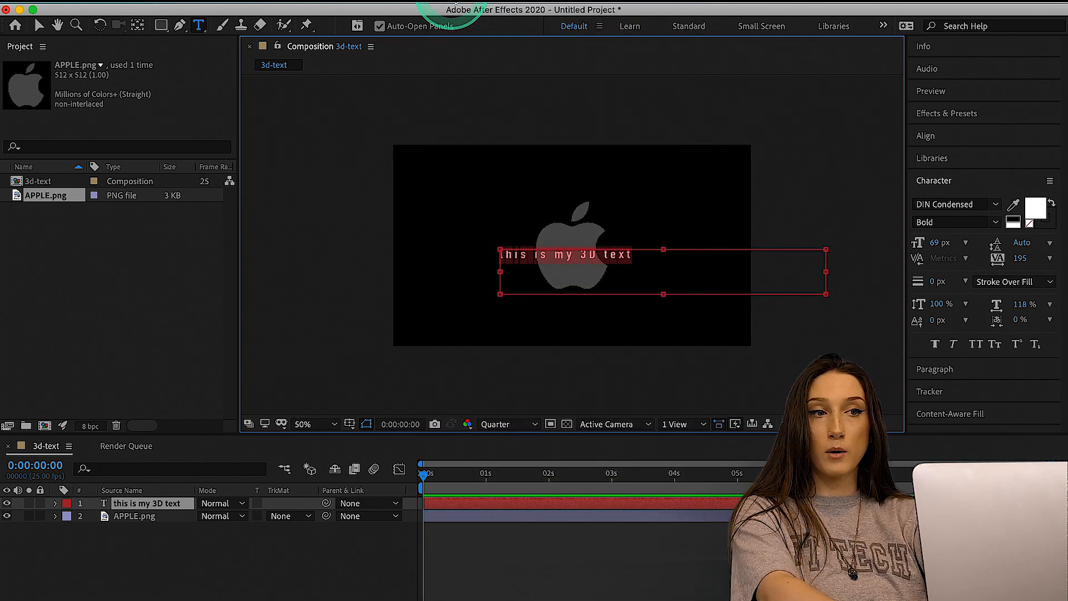
left_click(969, 209)
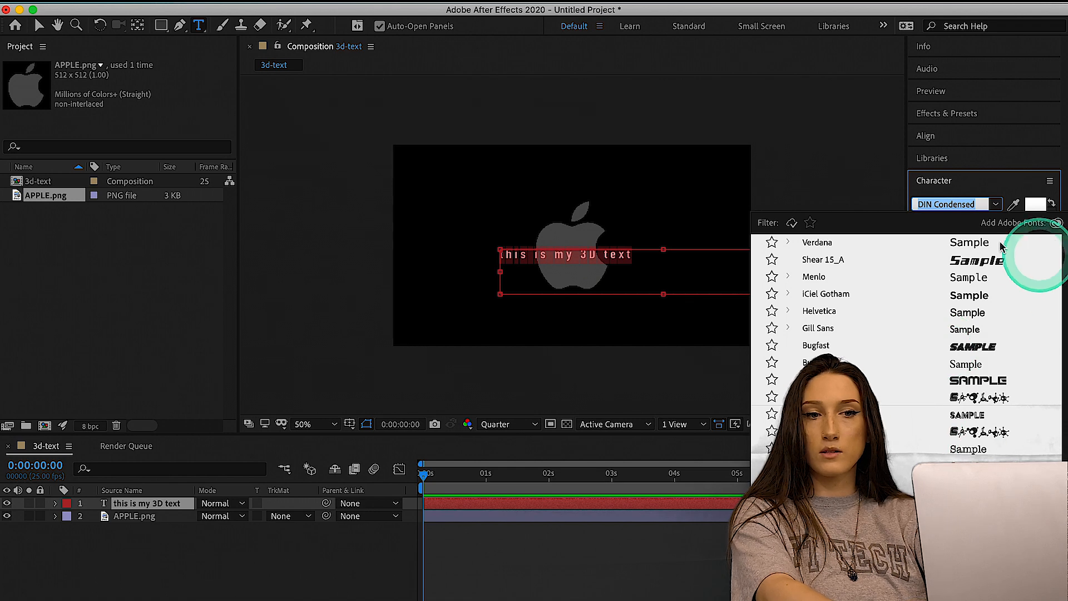
left_click(823, 259)
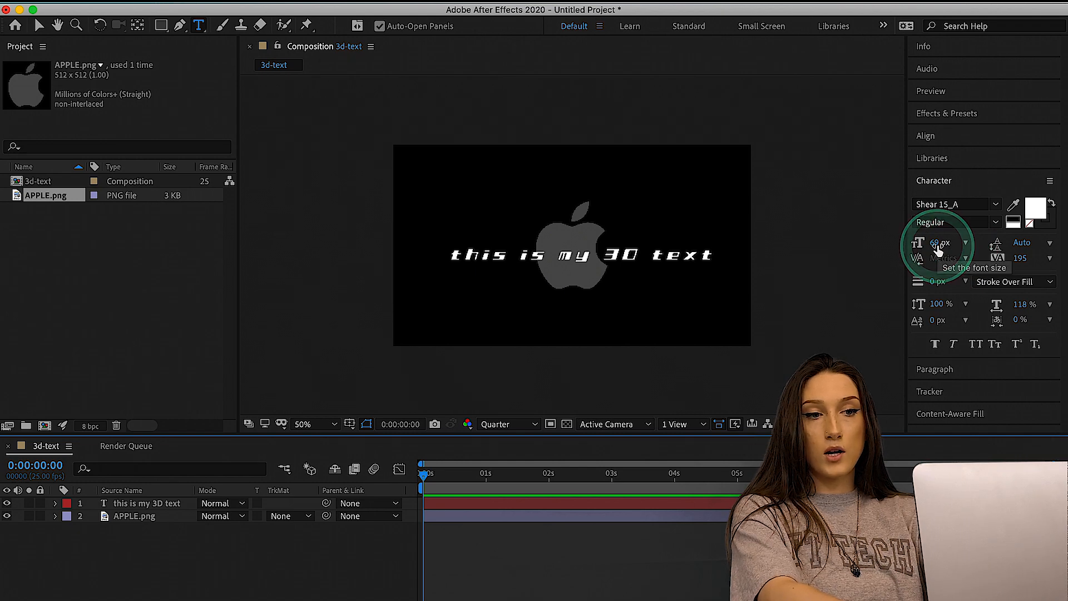
Set the text's font size to 84 px and reposition the layer so it is centred over the apple logo.
triple_click(618, 251)
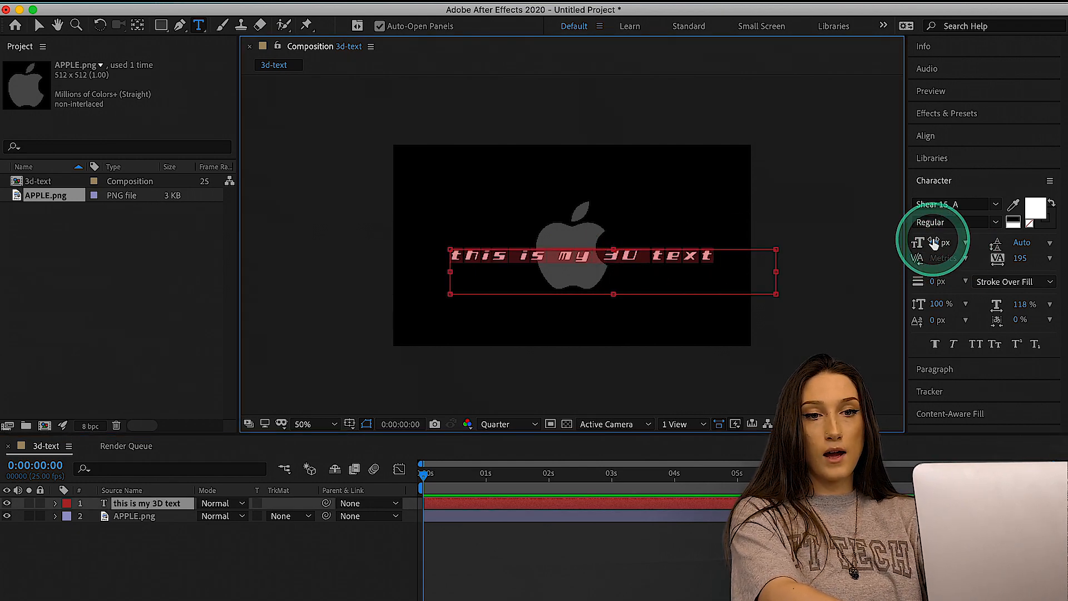
left_click_drag(935, 242, 450, 274)
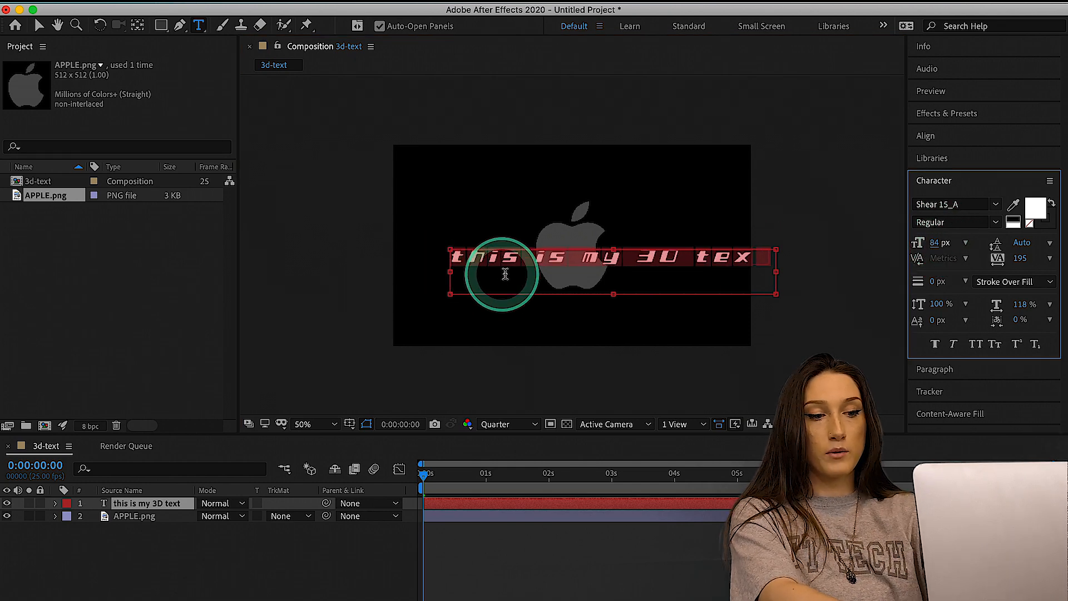
left_click(38, 25)
left_click(513, 256)
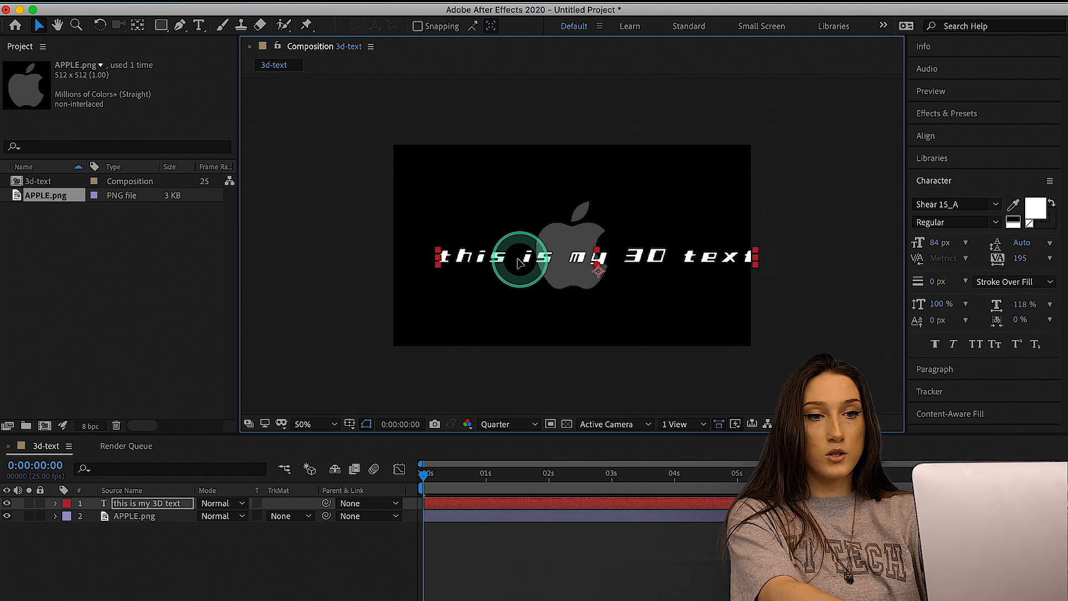
left_click_drag(518, 261, 510, 259)
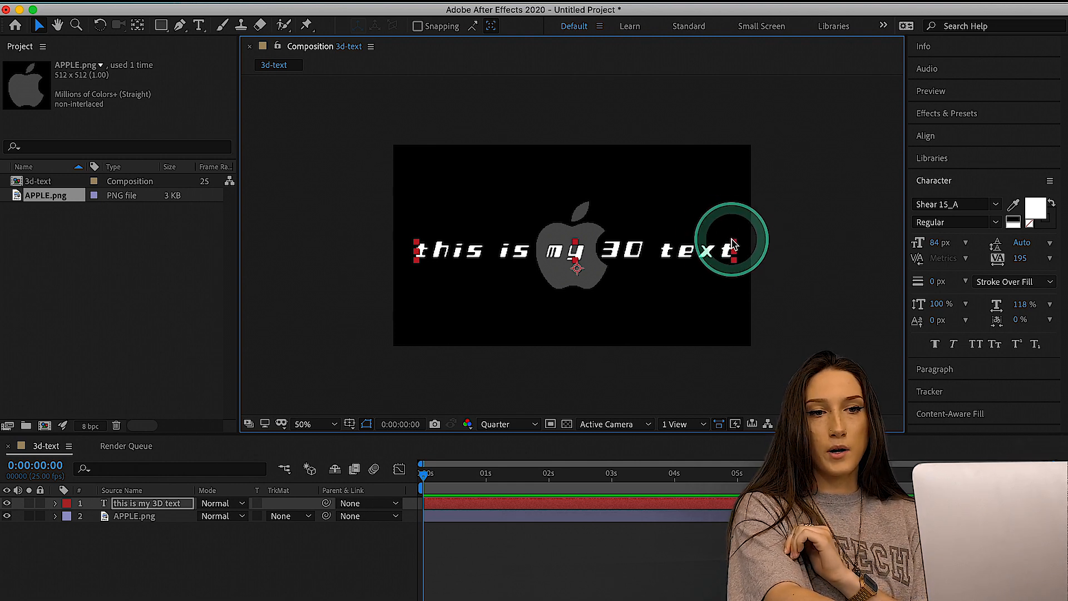
Rescale the text layer freehand so its letters are slightly taller and the line slightly narrower, and deselect it.
mouse_move(734, 246)
left_mouse_down()
mouse_move(730, 175)
mouse_move(756, 218)
mouse_move(737, 233)
left_mouse_up()
mouse_move(740, 245)
left_mouse_down()
mouse_move(762, 238)
mouse_move(726, 242)
left_mouse_up()
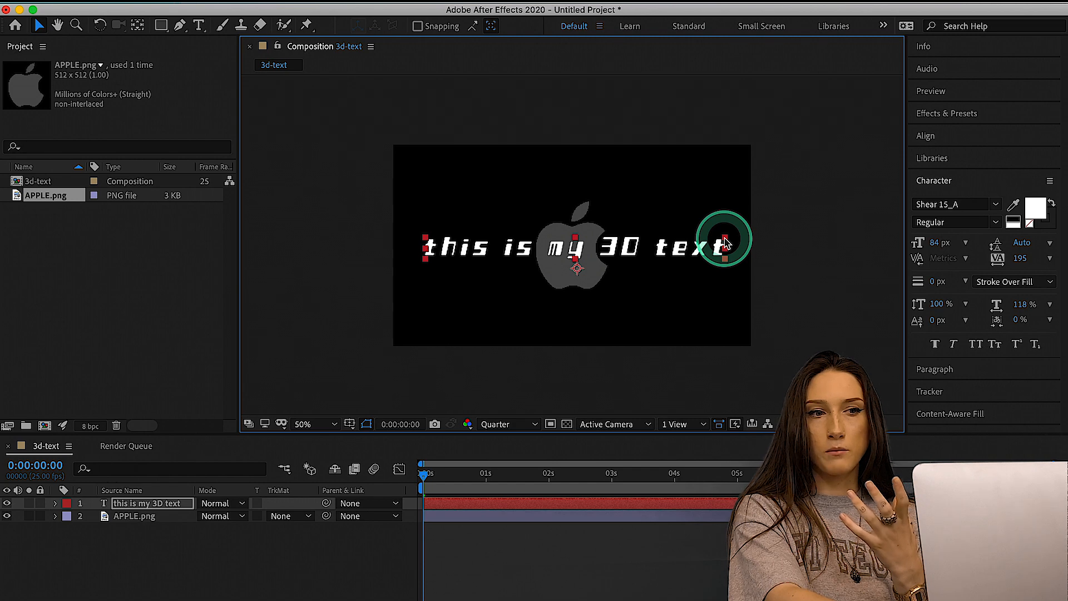
left_click(505, 458)
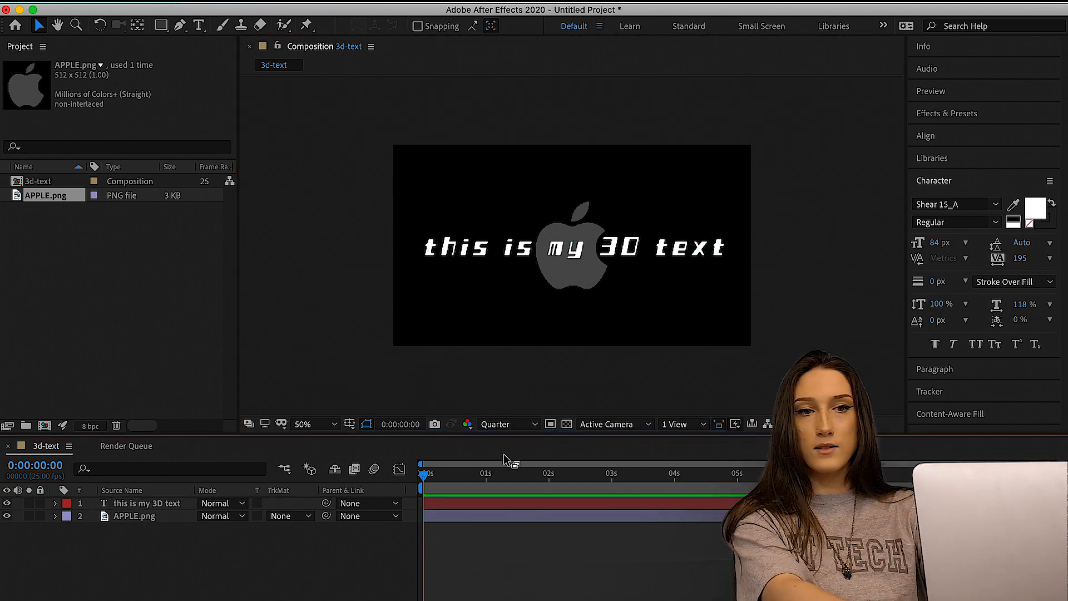
Display the Effects & Presets list and search it for "cc c".
left_click(934, 116)
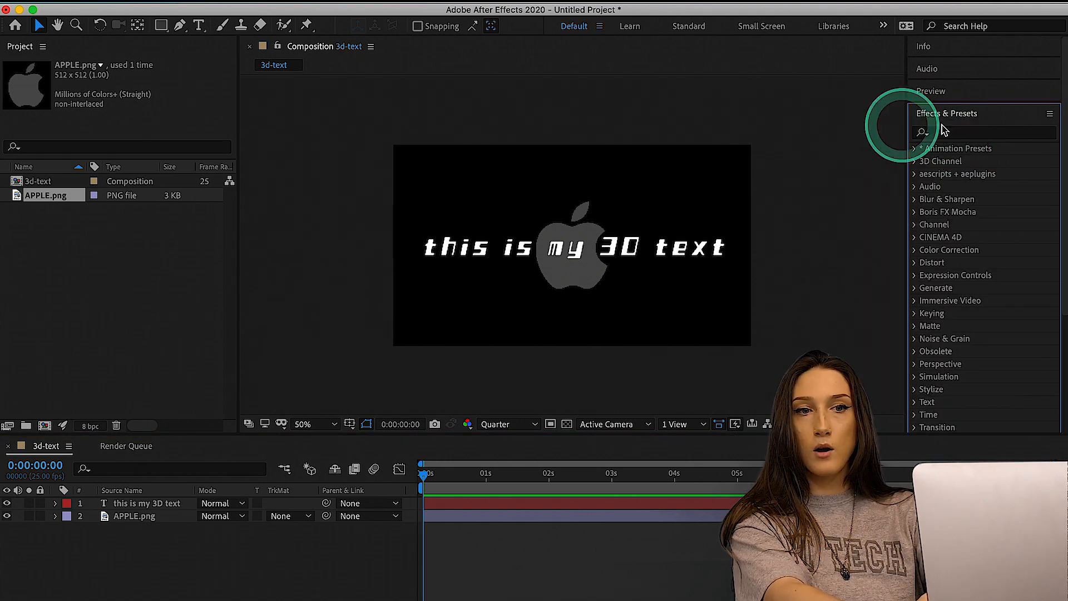
left_click(473, 4)
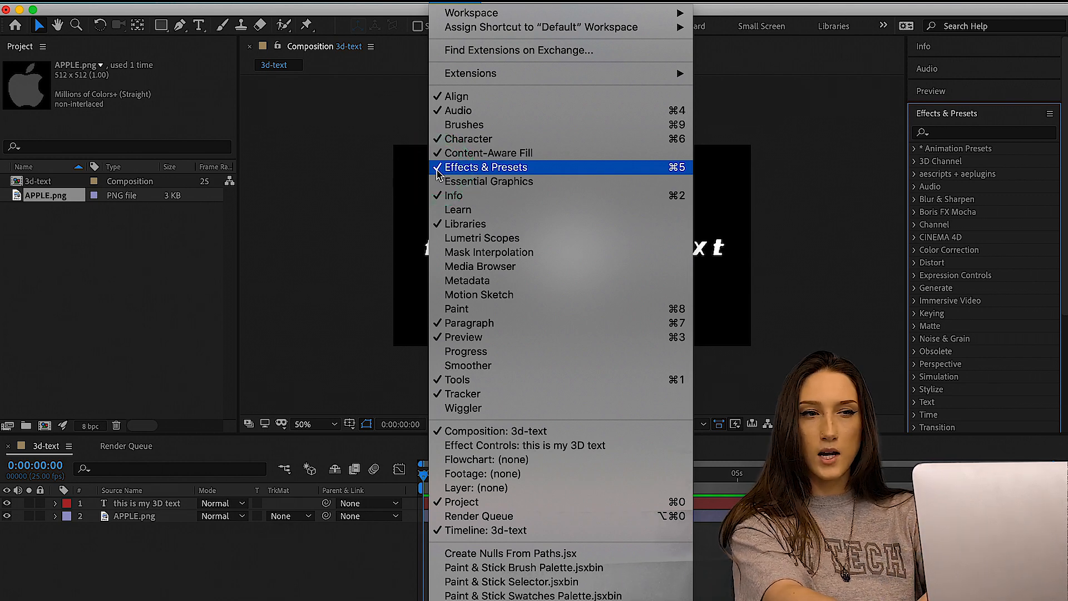
left_click(438, 174)
left_click(950, 213)
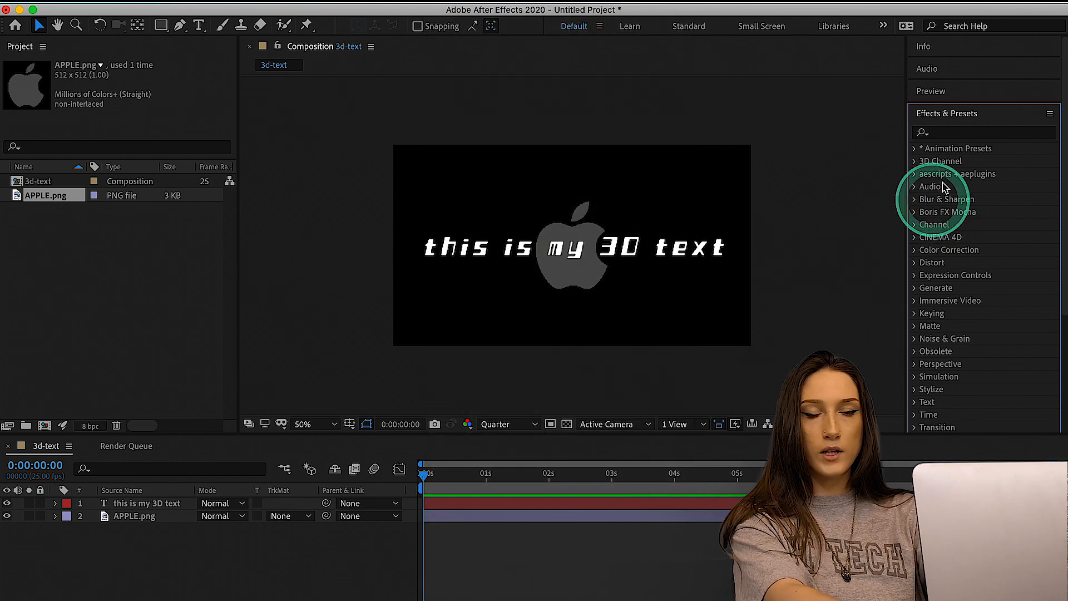
left_click(952, 134)
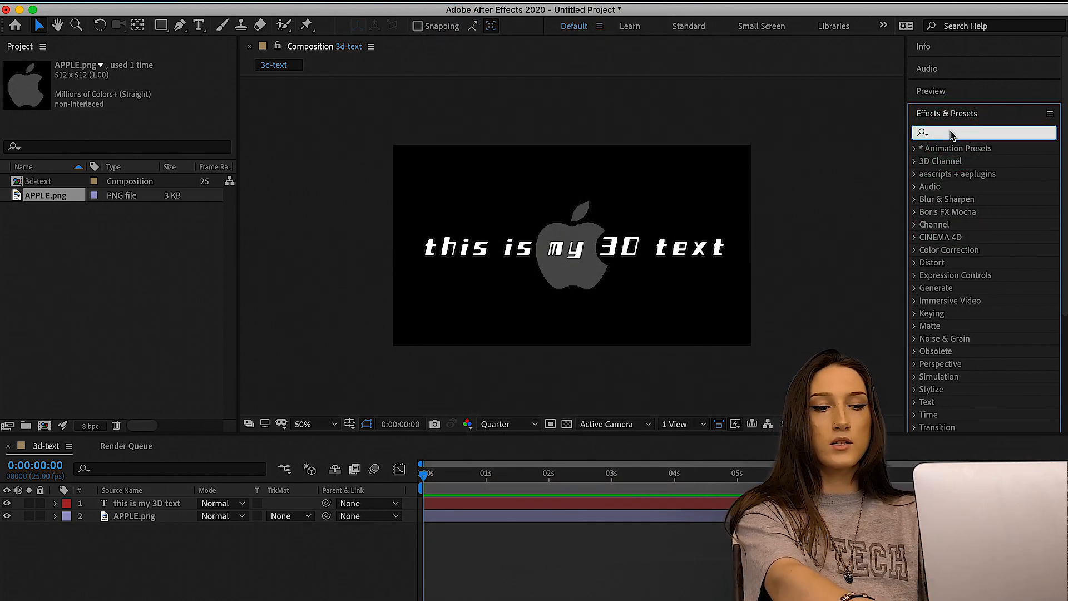
type("cc c")
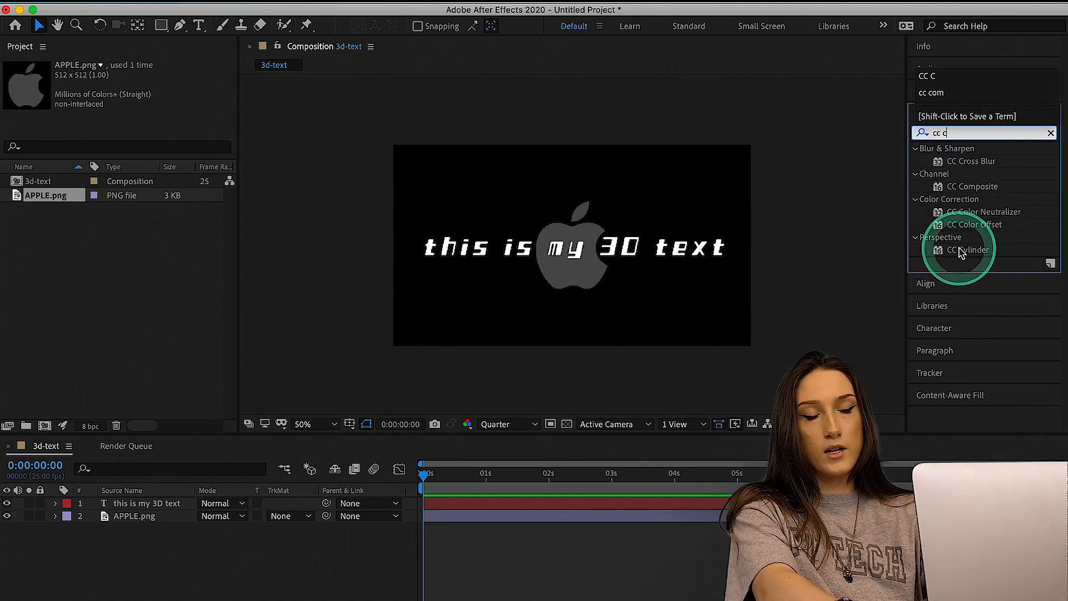
left_click(954, 249)
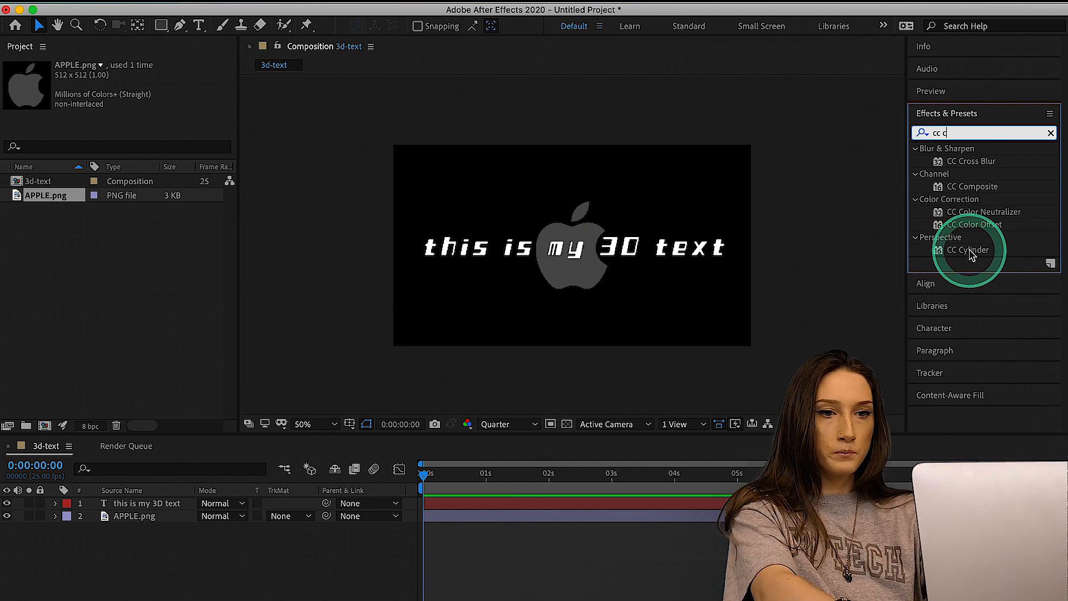
left_click_drag(970, 253, 669, 252)
left_click(669, 251)
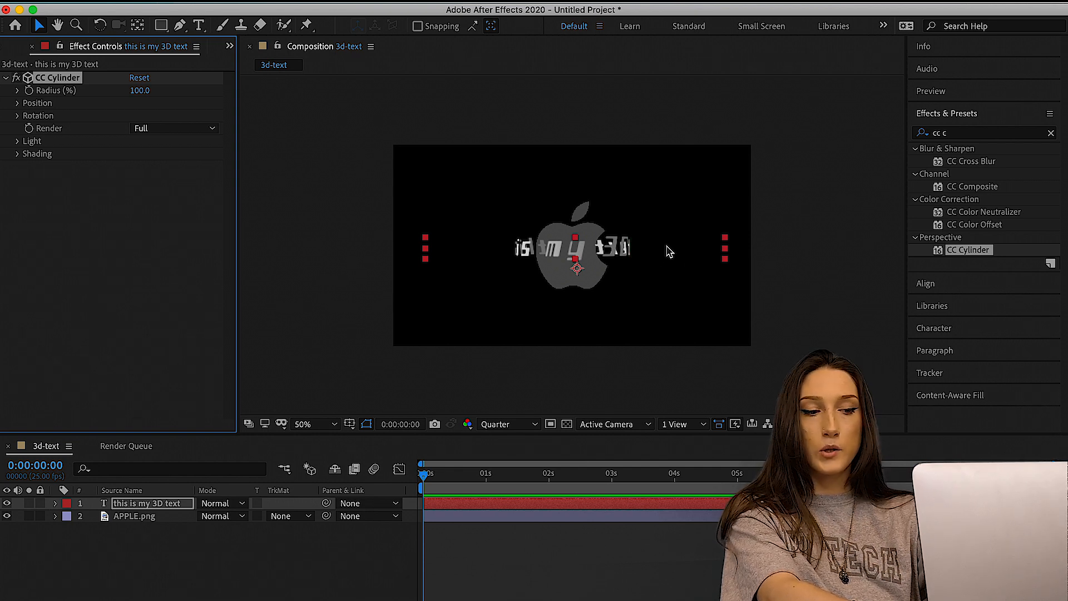
key("super+z")
Apply the CC Cylinder effect to the text layer in the timeline, preview it, and return to the first frame.
left_click(989, 251)
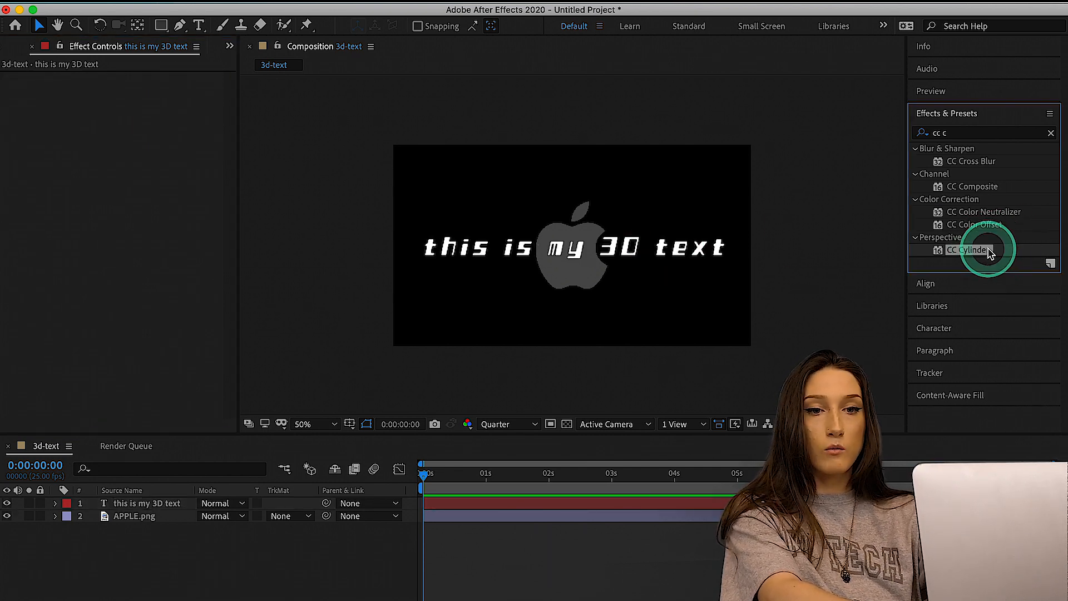
left_click_drag(989, 251, 517, 506)
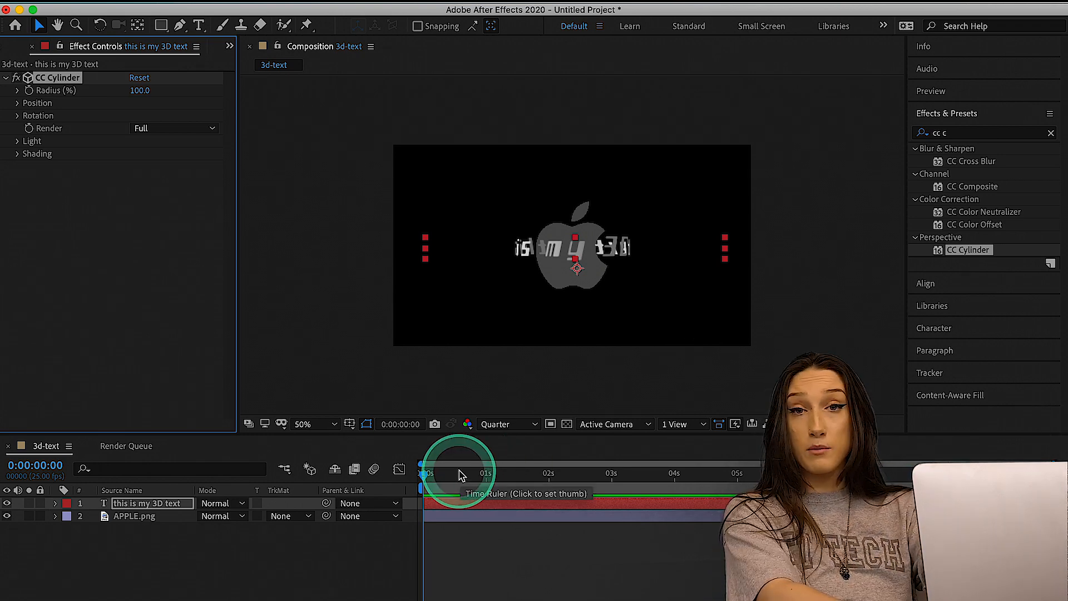
key("space")
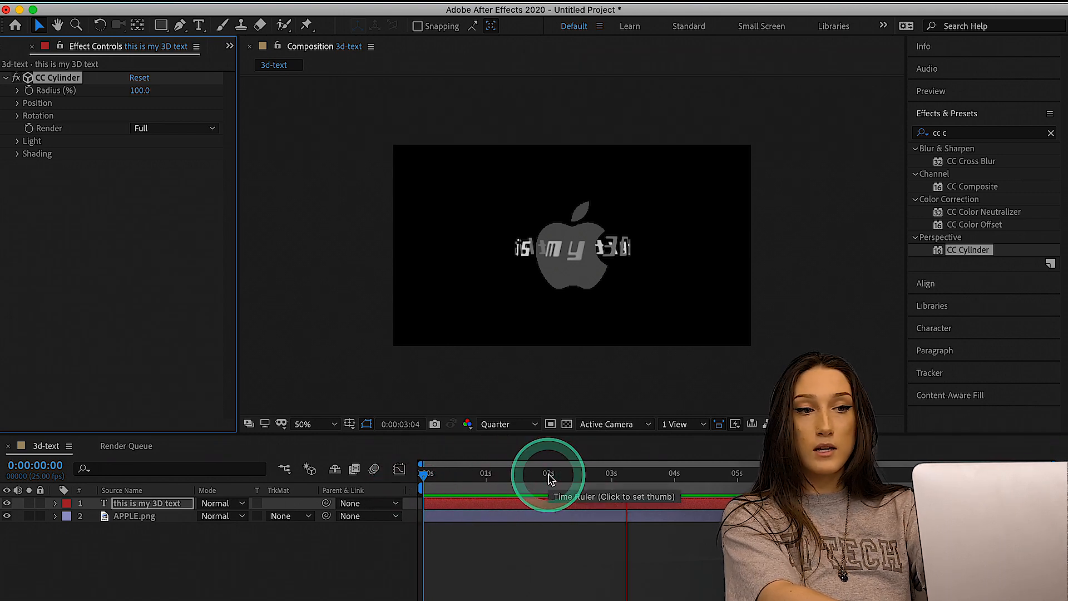
left_click_drag(549, 475, 398, 470)
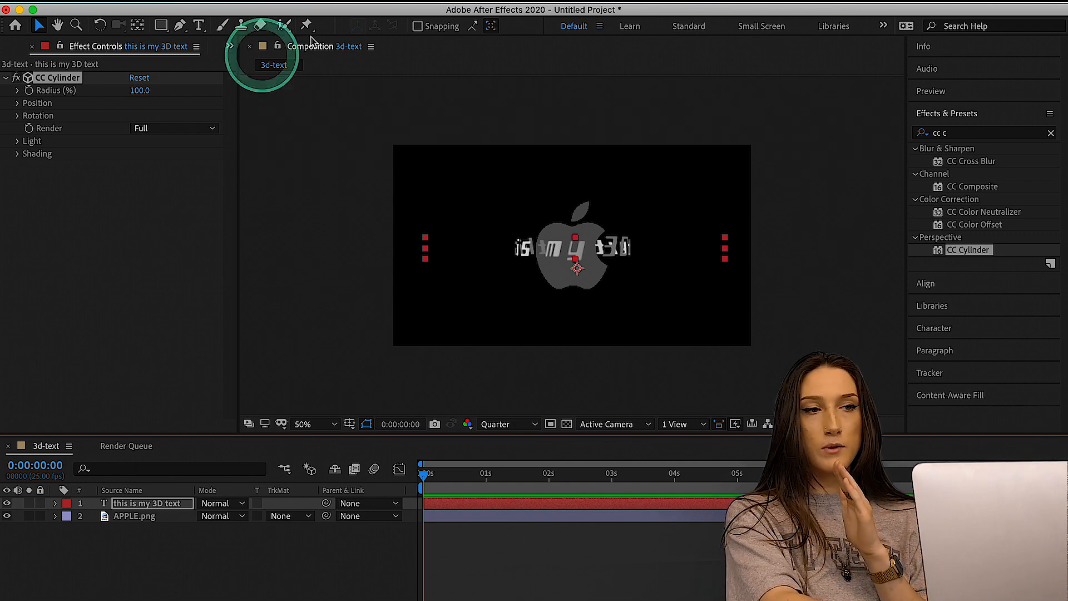
Make sure the text layer's Effect Controls are shown and set the CC Cylinder radius to 163%.
left_click(451, 2)
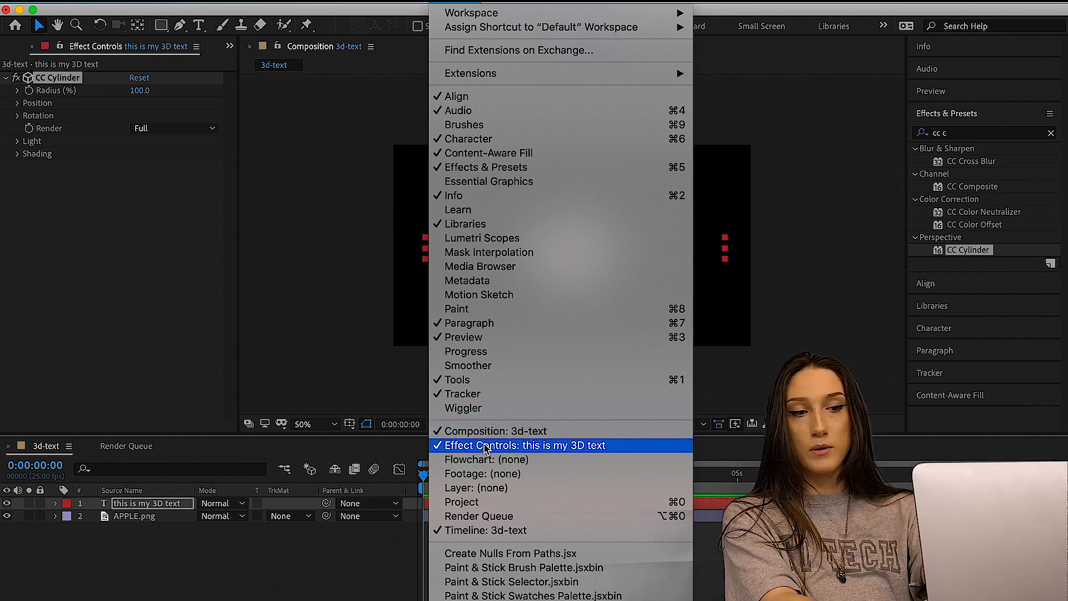
left_click(486, 448)
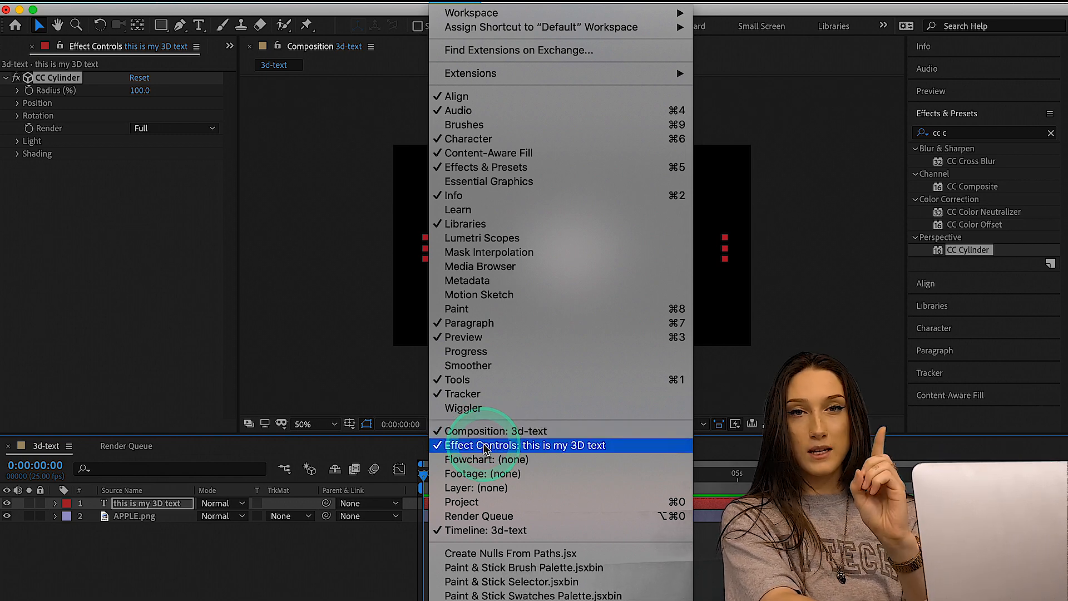
left_click(17, 95)
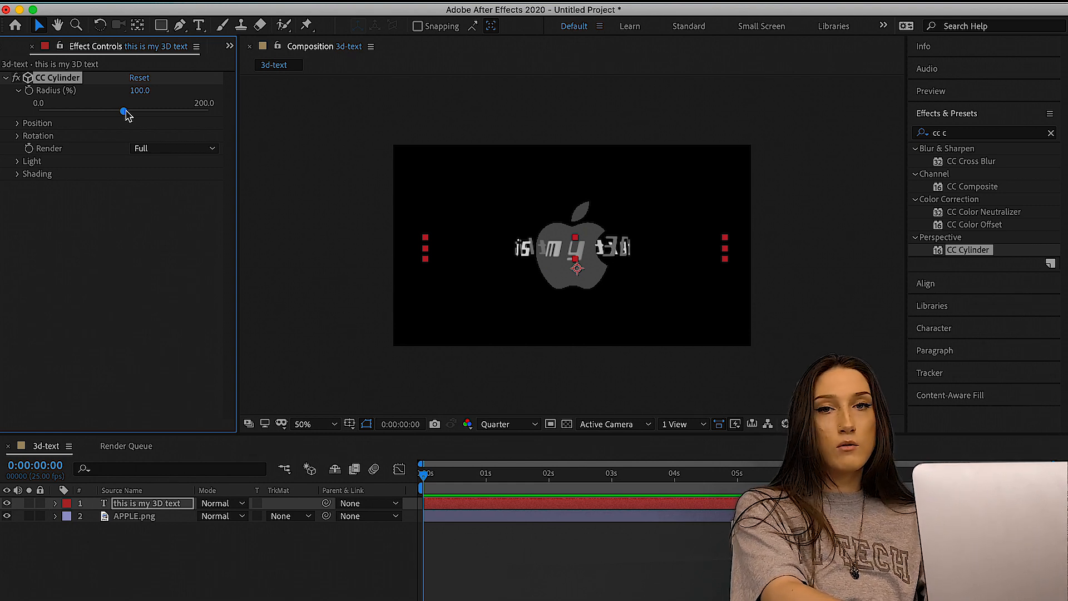
left_click_drag(127, 114, 178, 114)
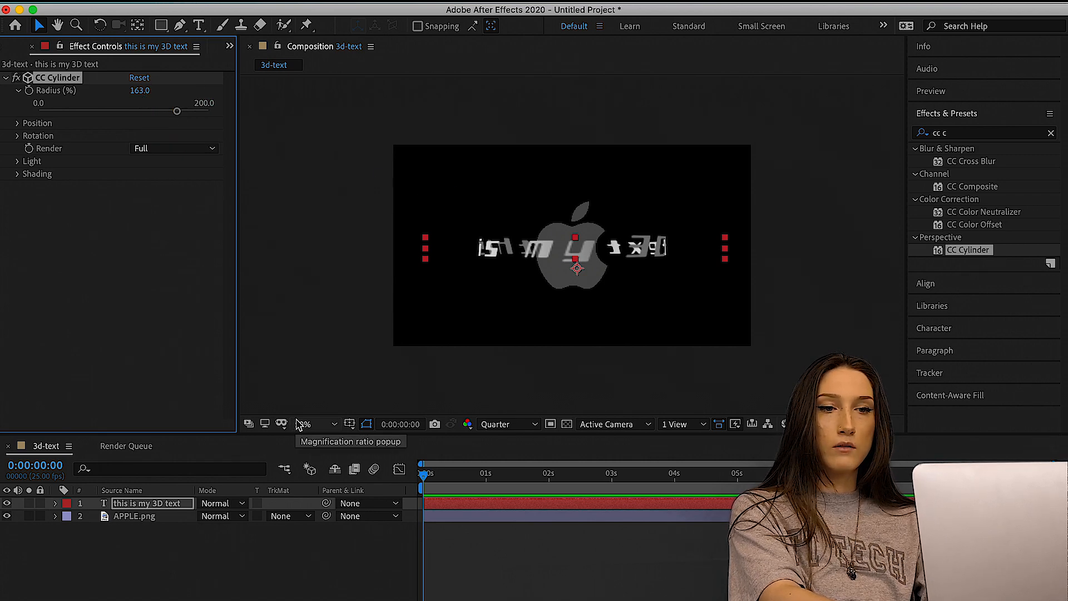
Switch the composition's preview resolution to Full and back to Quarter.
left_click(347, 425)
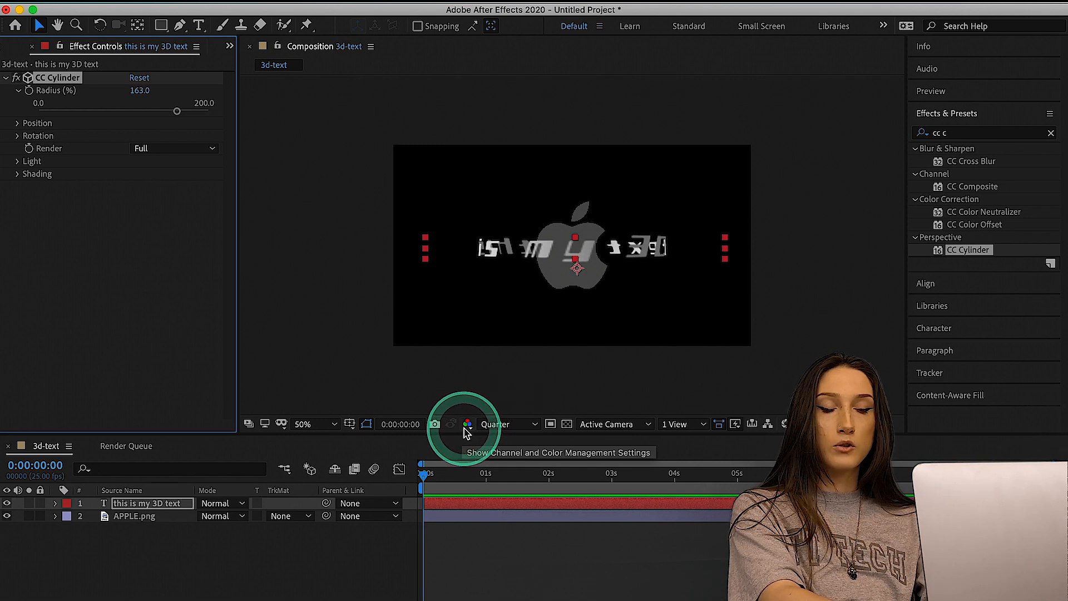
left_click_drag(497, 430, 490, 515)
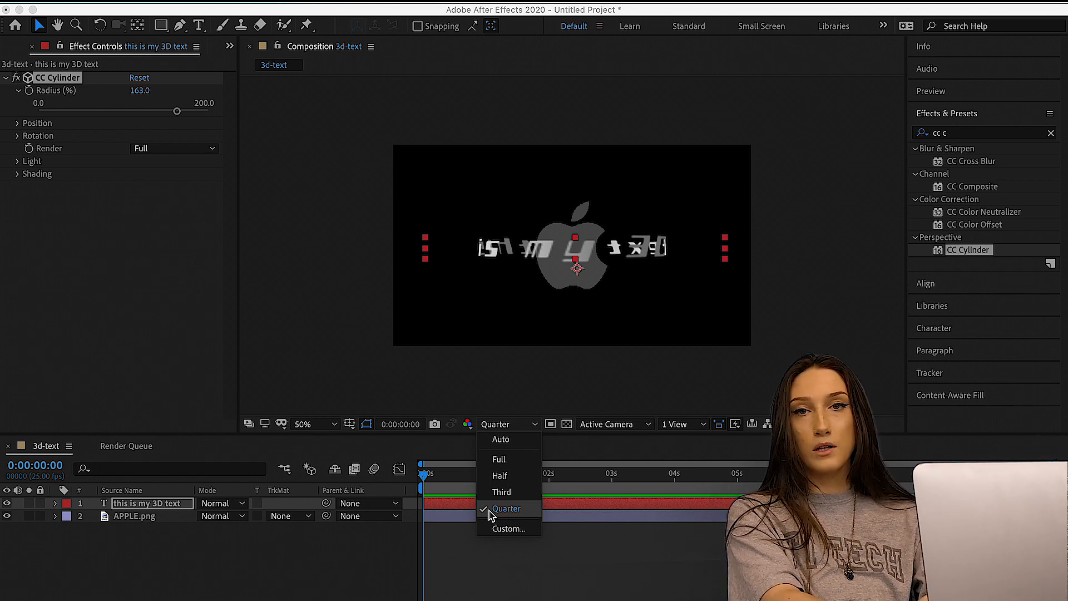
left_click_drag(491, 509, 500, 460)
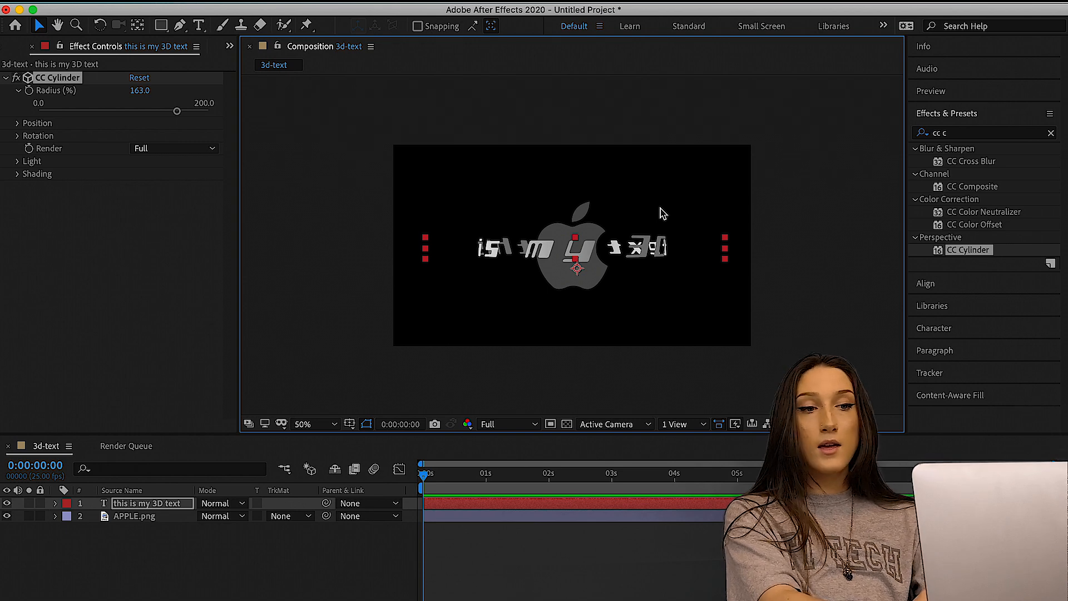
left_click(509, 426)
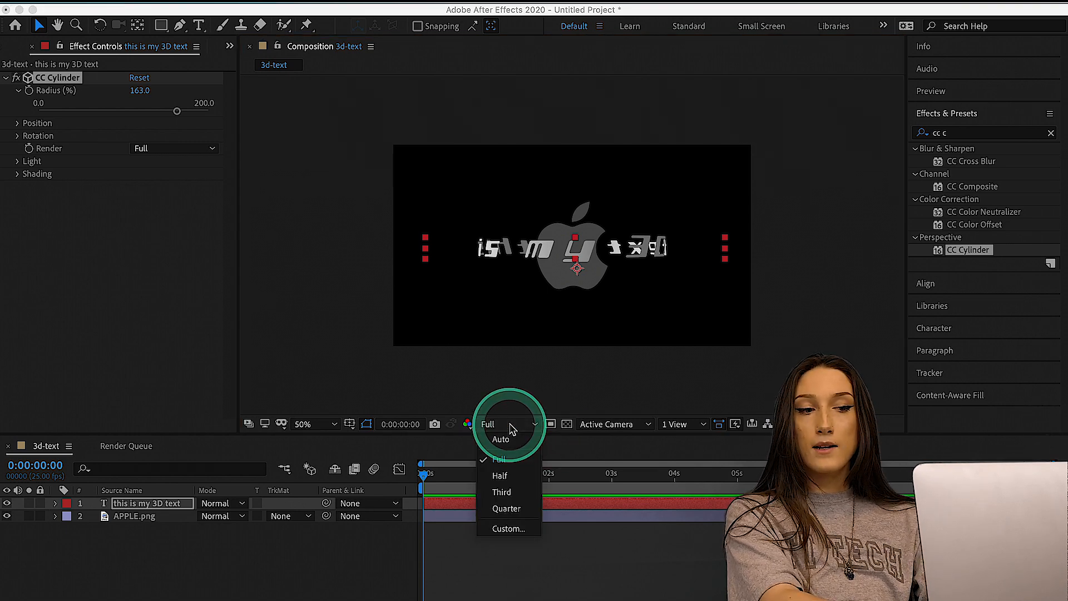
left_click(506, 508)
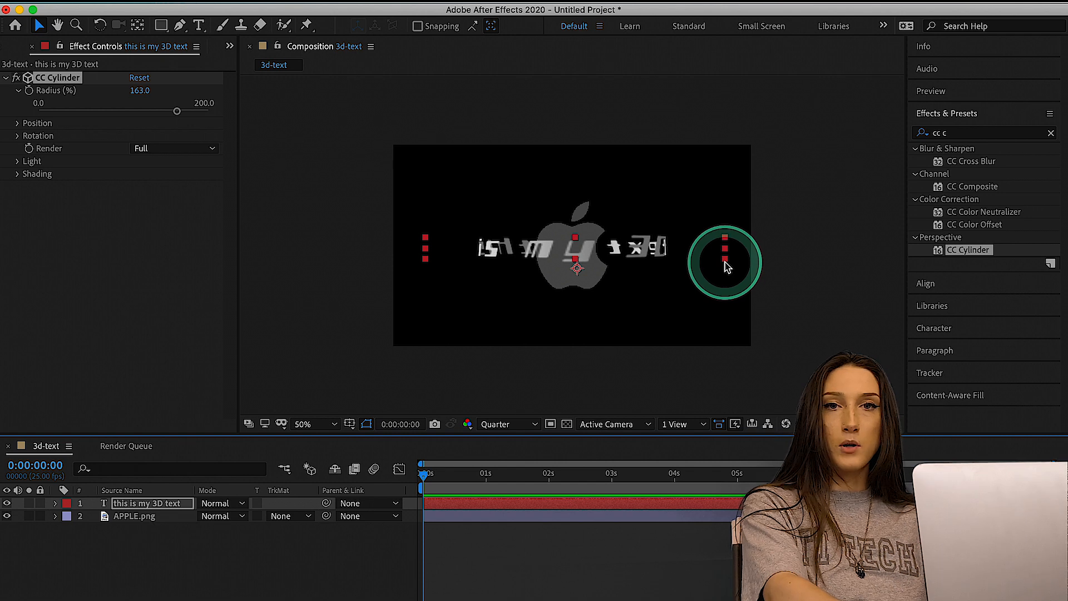
Enlarge the text layer slightly freehand over the apple logo and deselect the CC Cylinder effect.
left_click_drag(724, 261, 725, 261)
left_click(49, 359)
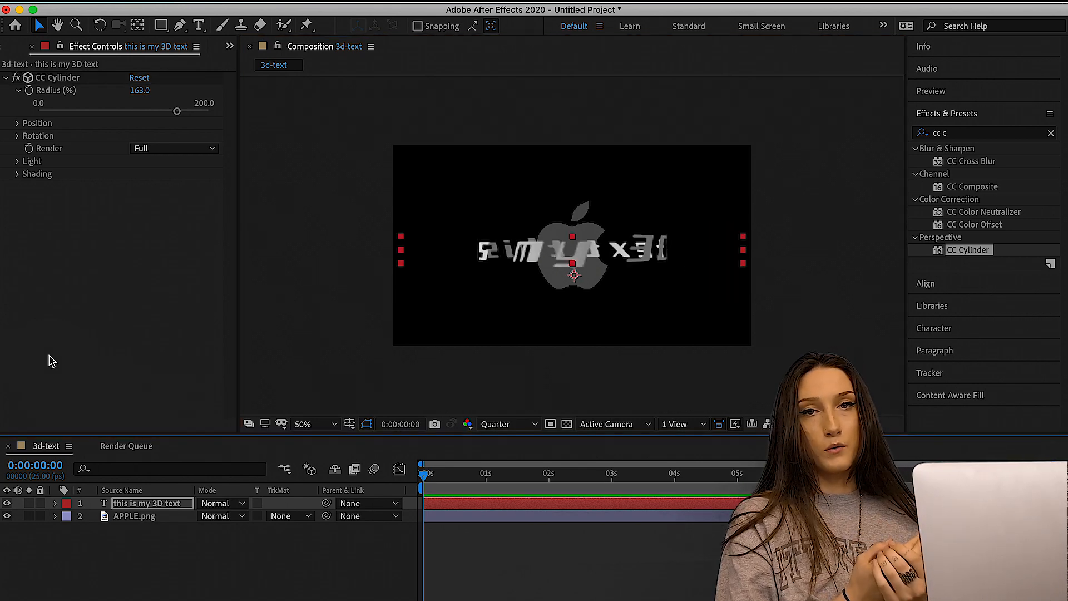
Expand the CC Cylinder rotation settings and start keyframing Rotation Y at 0:00:00:00 with the value 0x+0.0°.
left_click(17, 136)
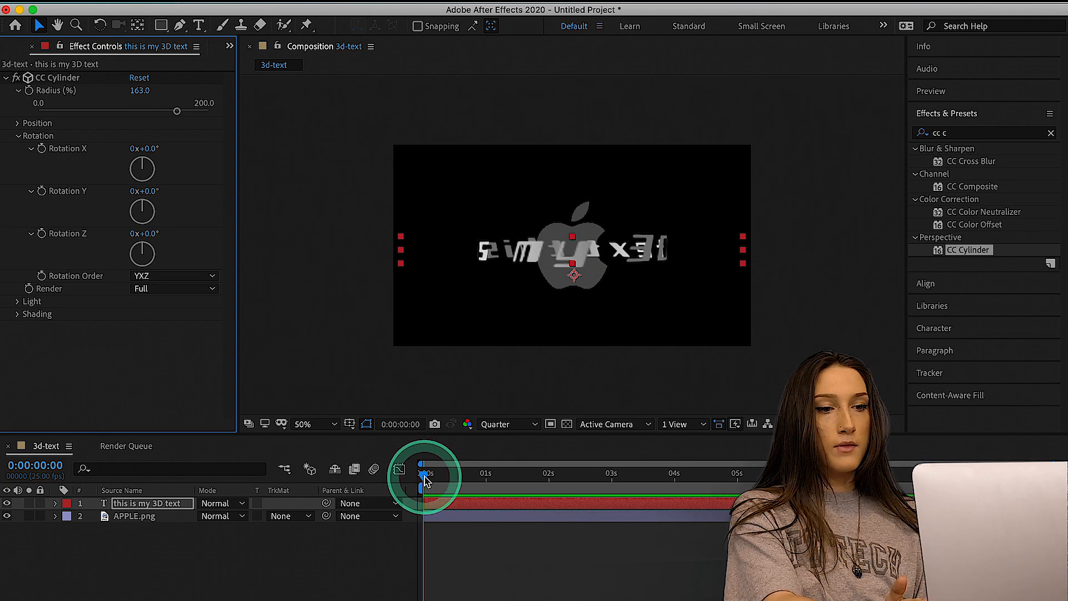
left_click_drag(424, 473, 549, 487)
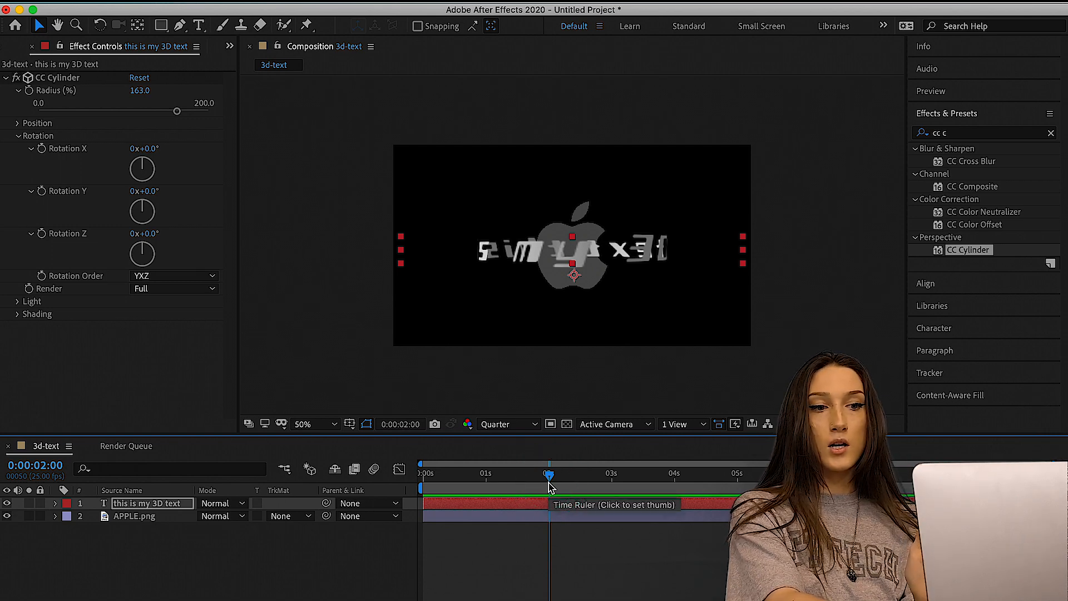
left_click_drag(549, 487, 743, 496)
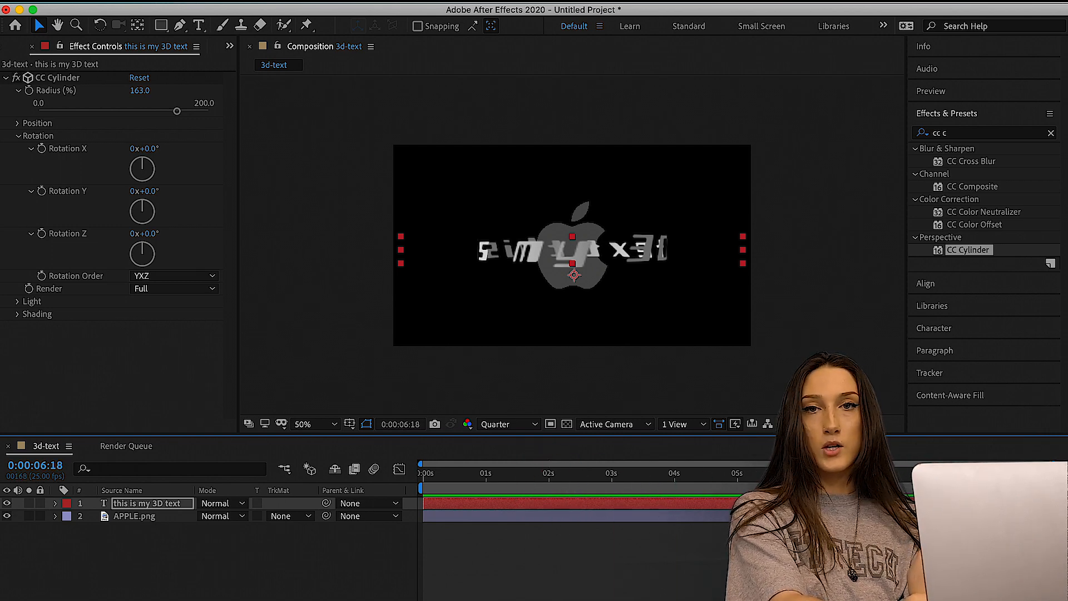
left_click_drag(581, 485, 369, 503)
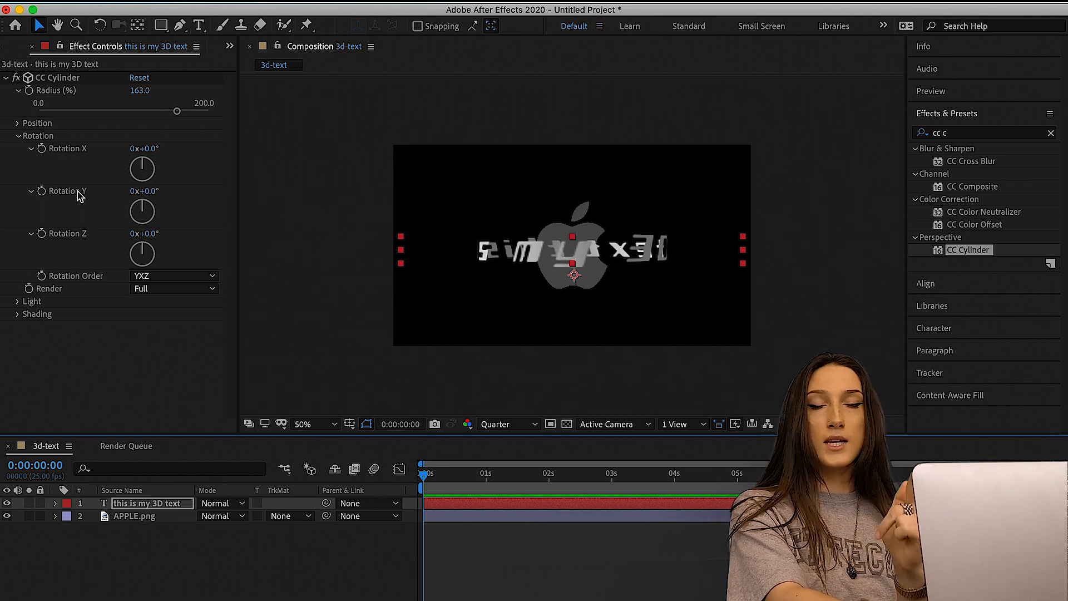
left_click(45, 196)
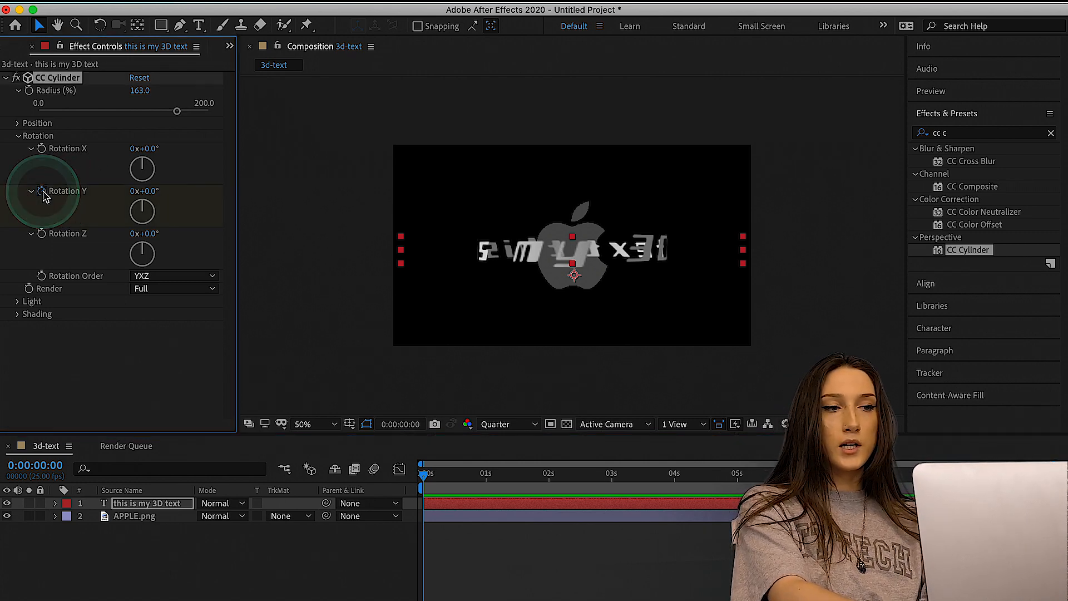
left_click(57, 201)
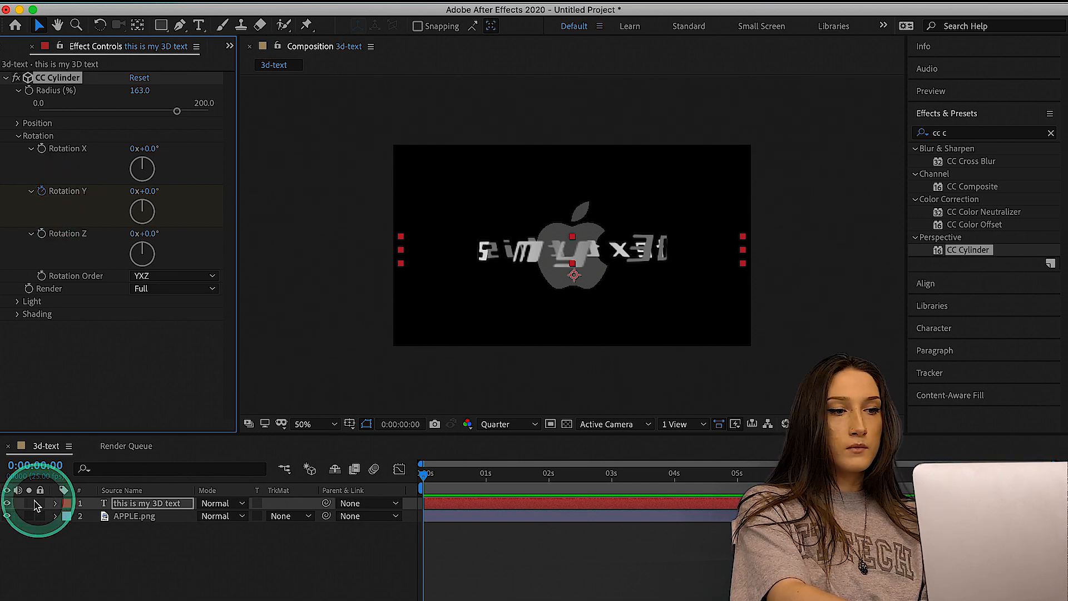
Expand the text layer's CC Cylinder properties in the timeline and check the Rotation keyframe at the first frame.
left_click(55, 502)
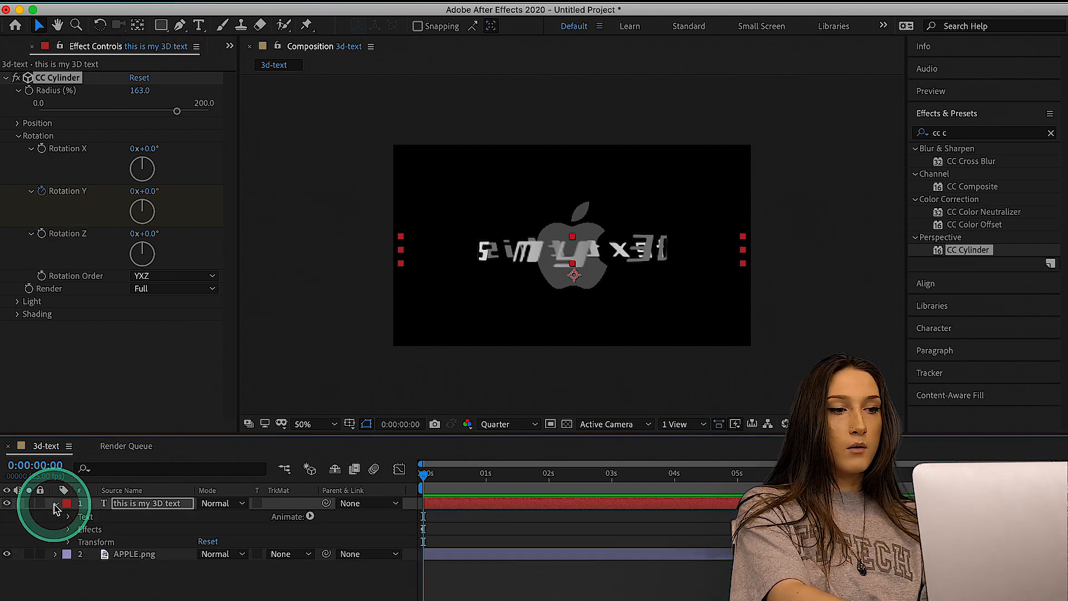
left_click(69, 529)
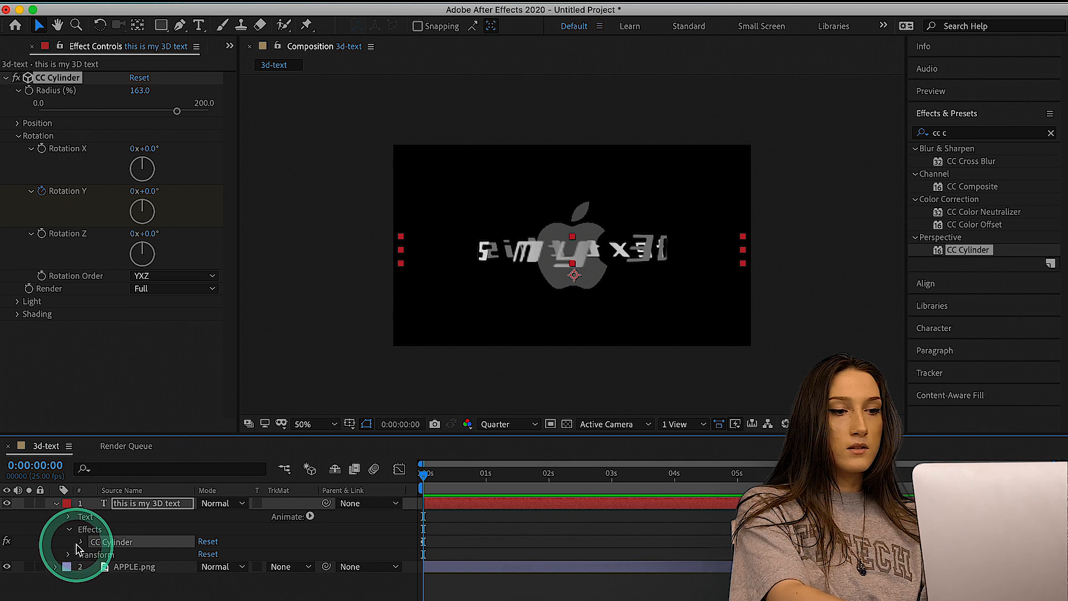
left_click(78, 542)
scroll(105, 567, "down", 1)
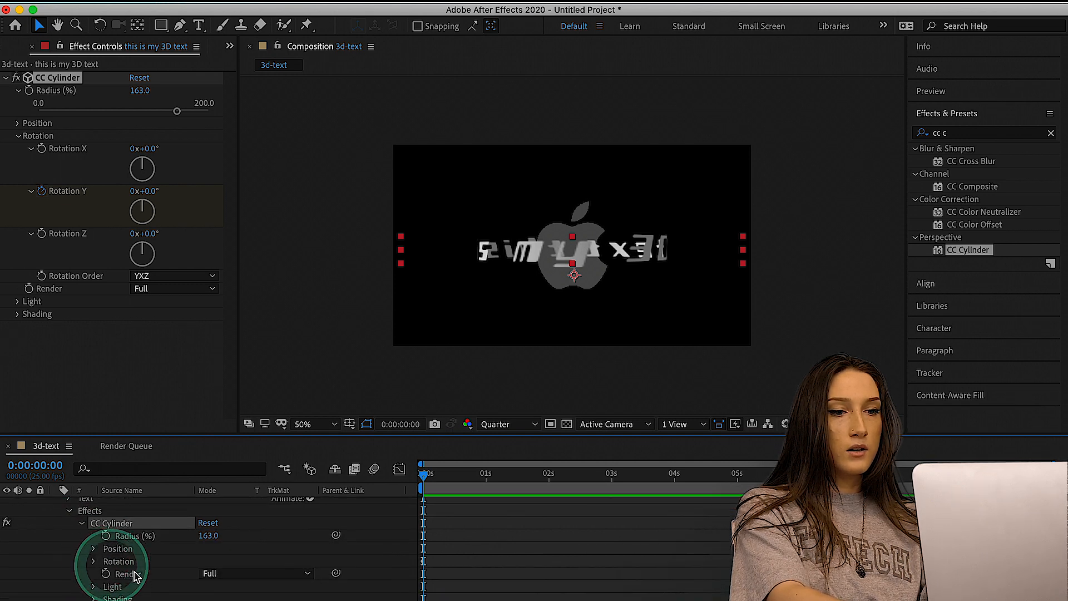
left_click_drag(424, 478, 444, 474)
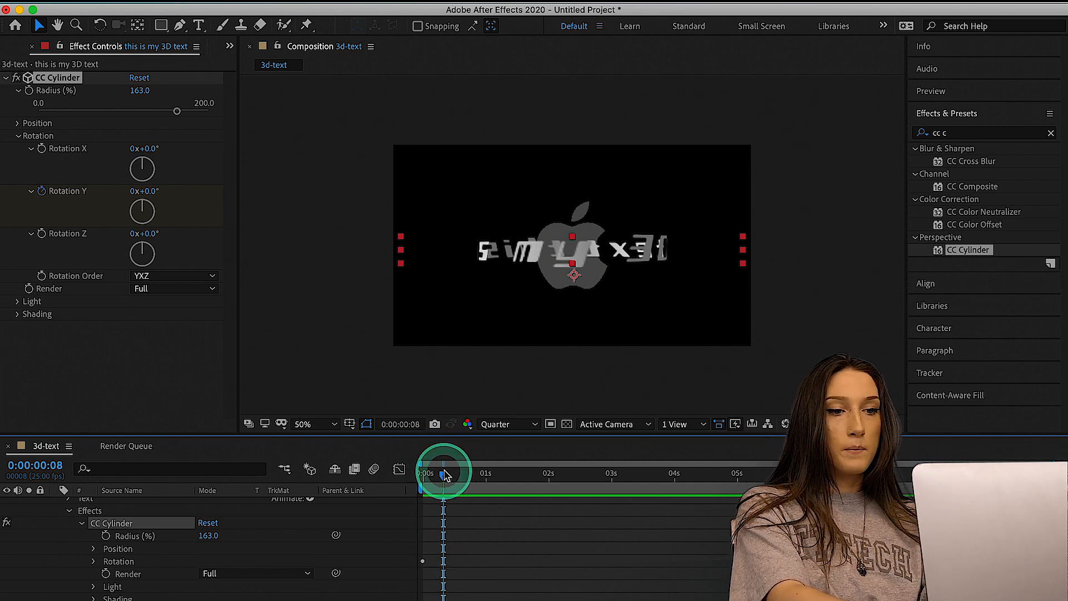
left_click_drag(443, 473, 406, 473)
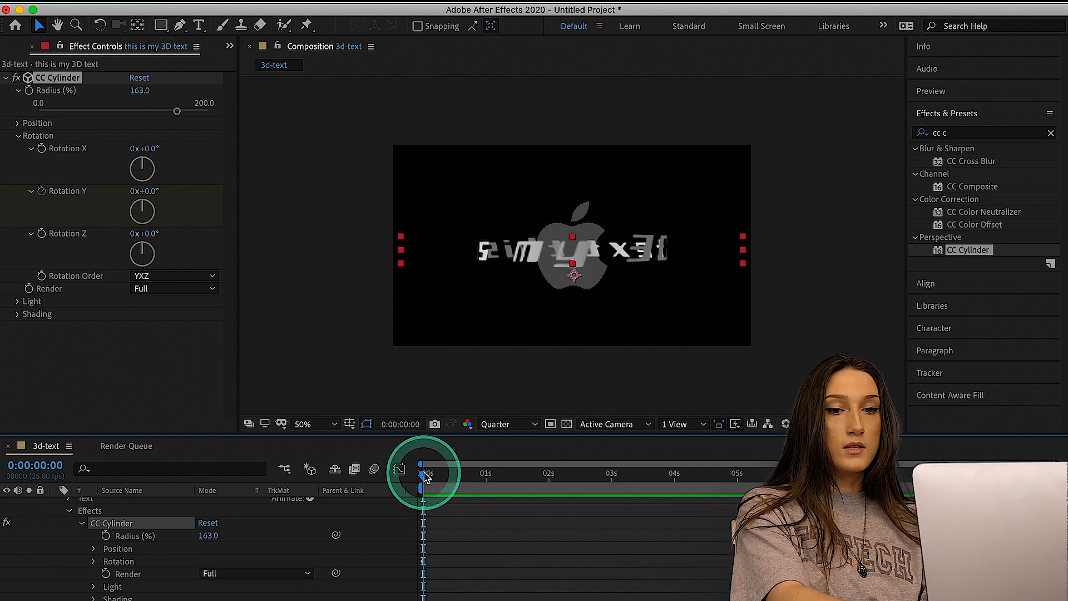
At 0:00:09:24, change the CC Cylinder's Rotation Y freehand to add an end keyframe, and preview the spin from the start.
left_click_drag(424, 472, 1054, 456)
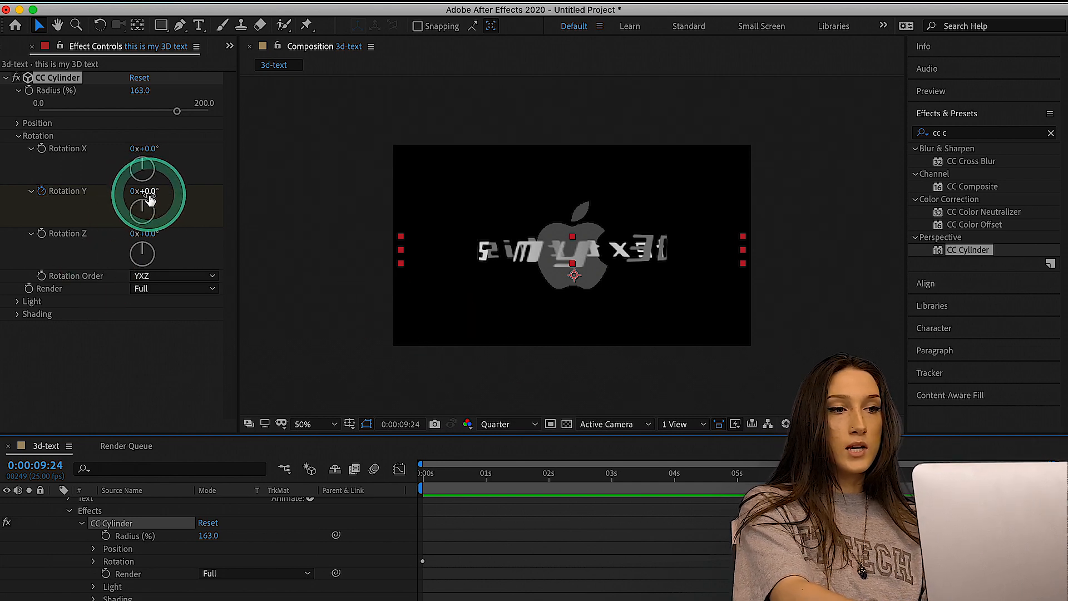
left_click_drag(150, 197, 139, 236)
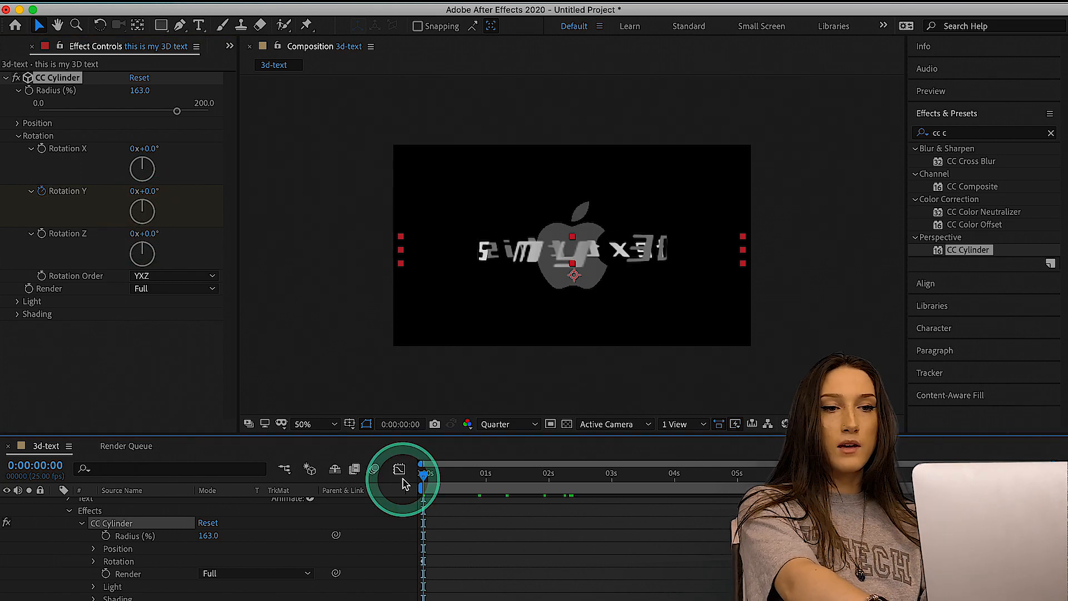
key("space")
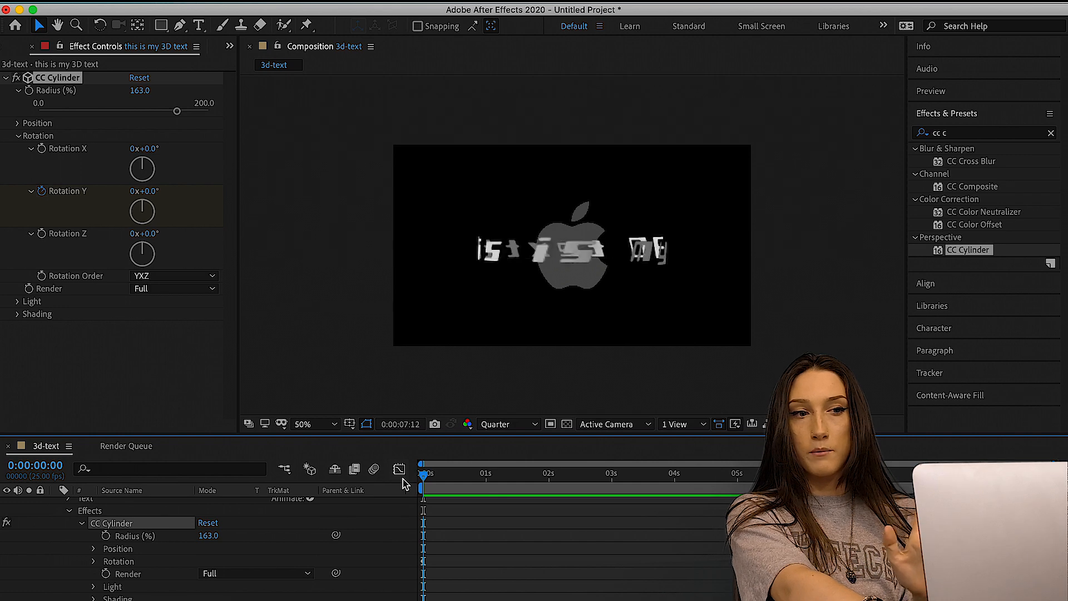
At 0:00:09:24, set the text layer's CC Cylinder Rotation Y to 2x+195.0° and scrub through the resulting spin.
mouse_move(142, 211)
left_mouse_down()
mouse_move(142, 233)
mouse_move(138, 220)
mouse_move(170, 221)
mouse_move(159, 192)
mouse_move(125, 198)
mouse_move(138, 228)
left_mouse_up()
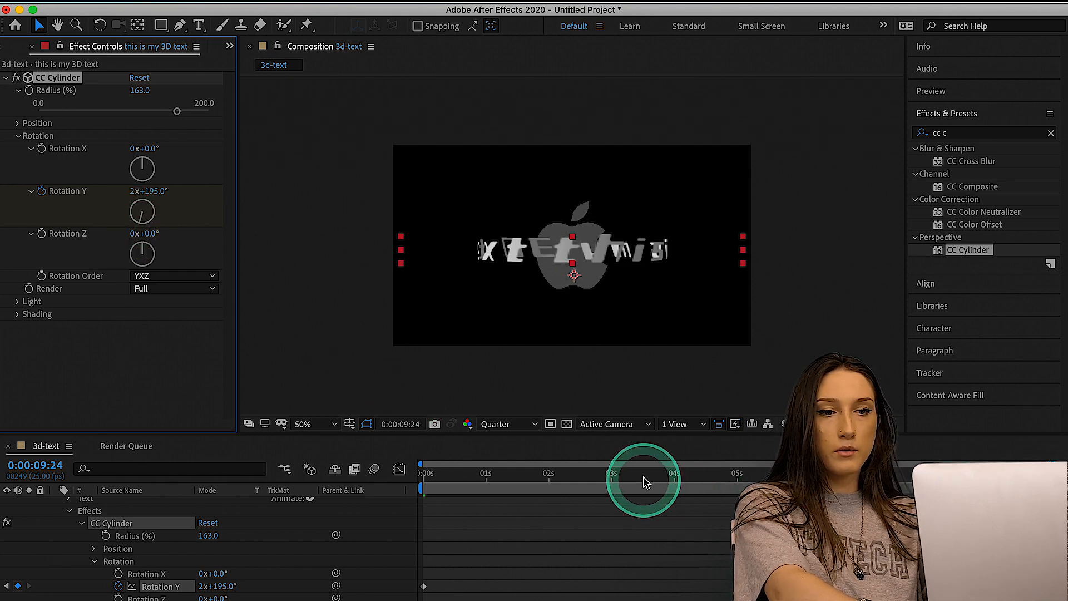
left_click_drag(641, 476, 444, 482)
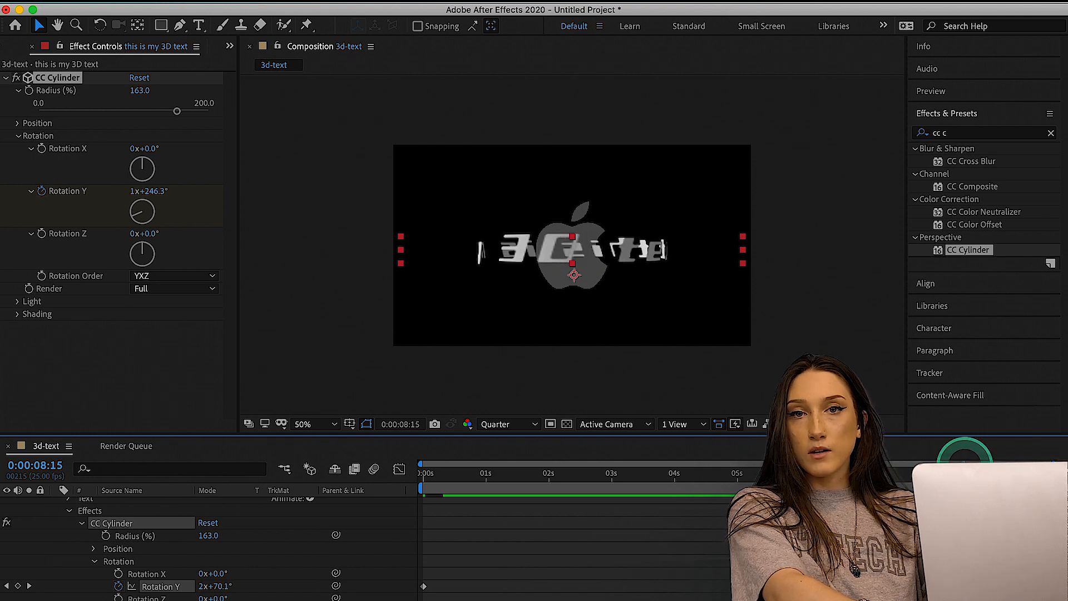
left_click_drag(965, 465, 905, 475)
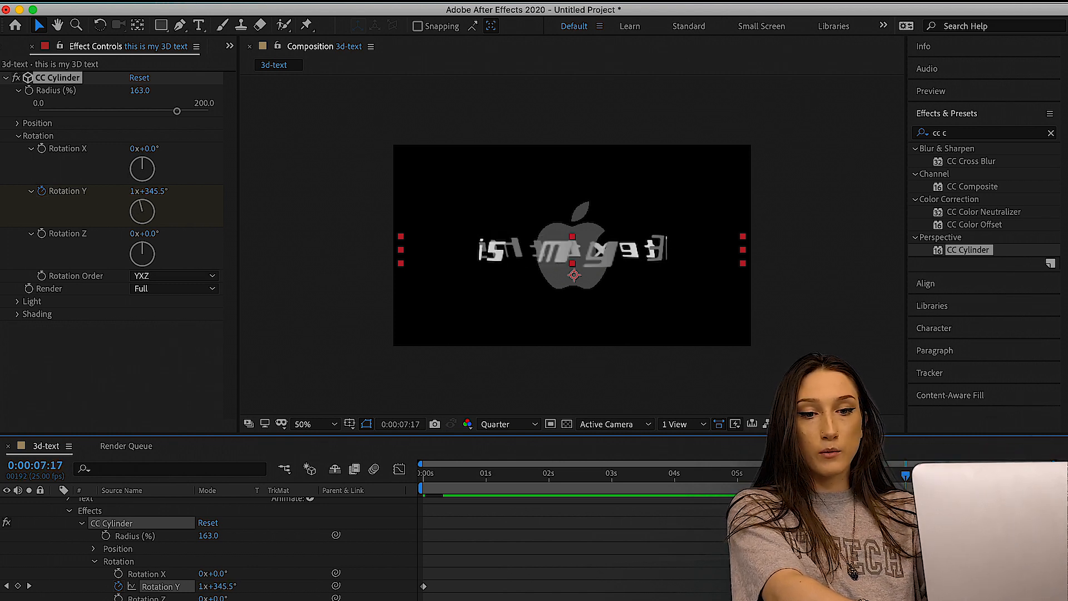
Move the end Rotation Y keyframe earlier to 0:00:07:17 and preview the spin from near the start.
left_click(94, 562)
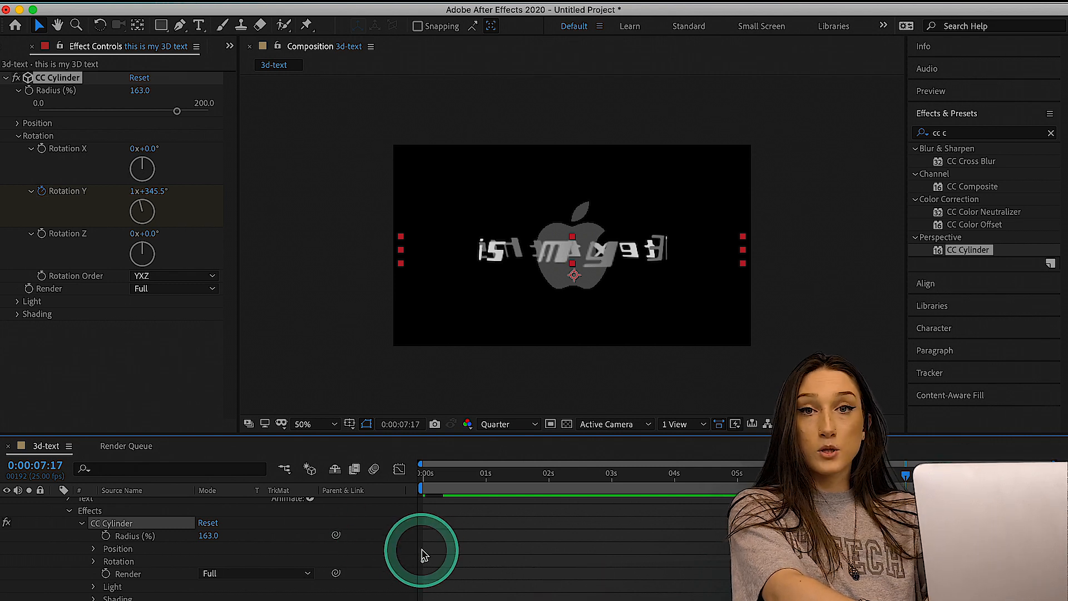
left_click(377, 539)
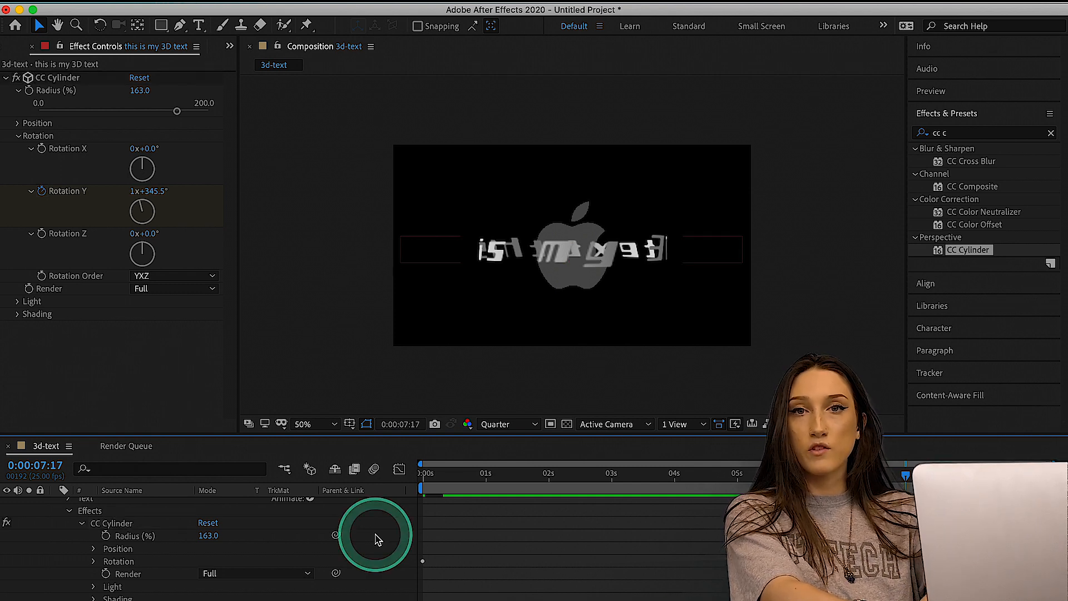
left_click(94, 563)
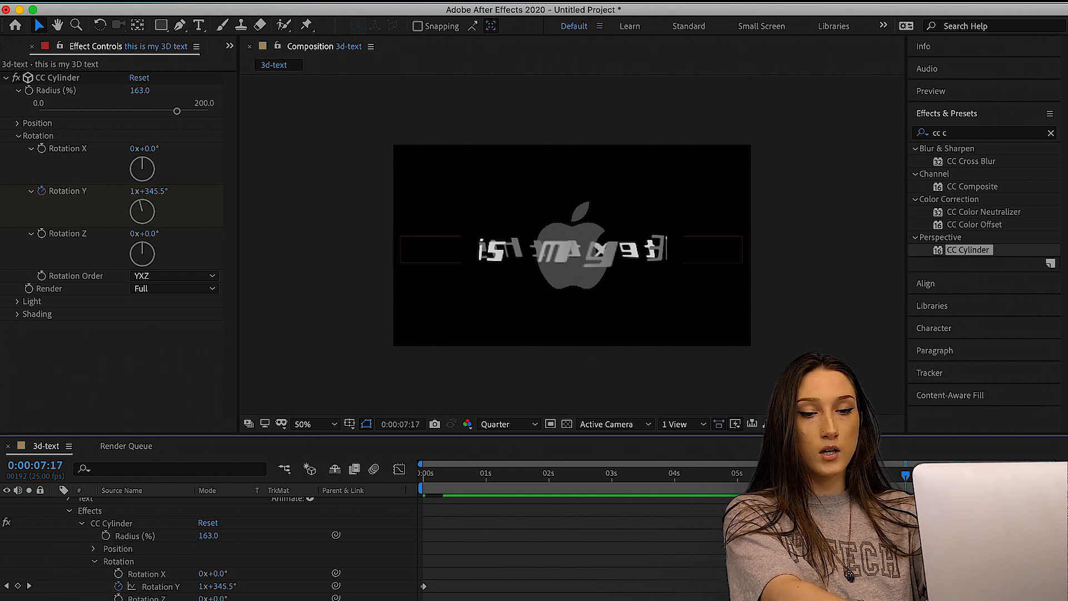
left_click_drag(217, 587, 366, 586)
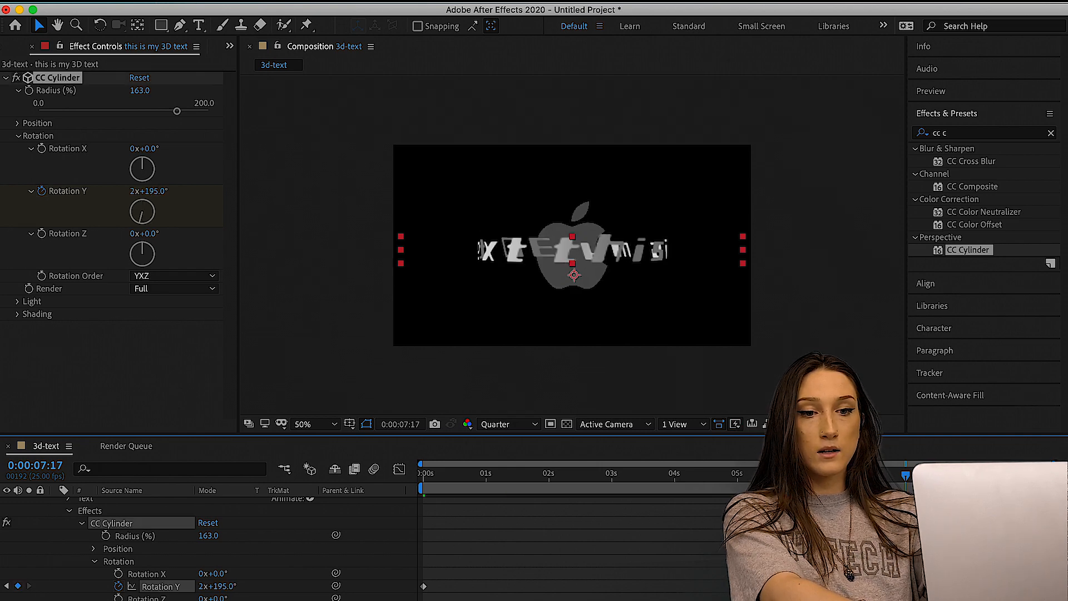
left_click_drag(631, 474, 434, 504)
key("space")
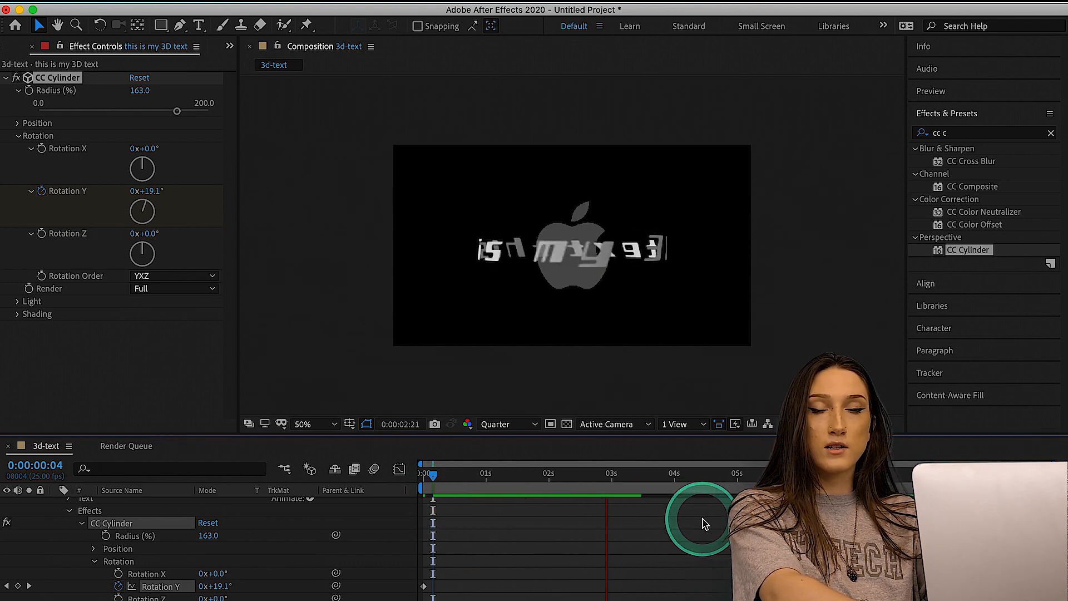
key("space")
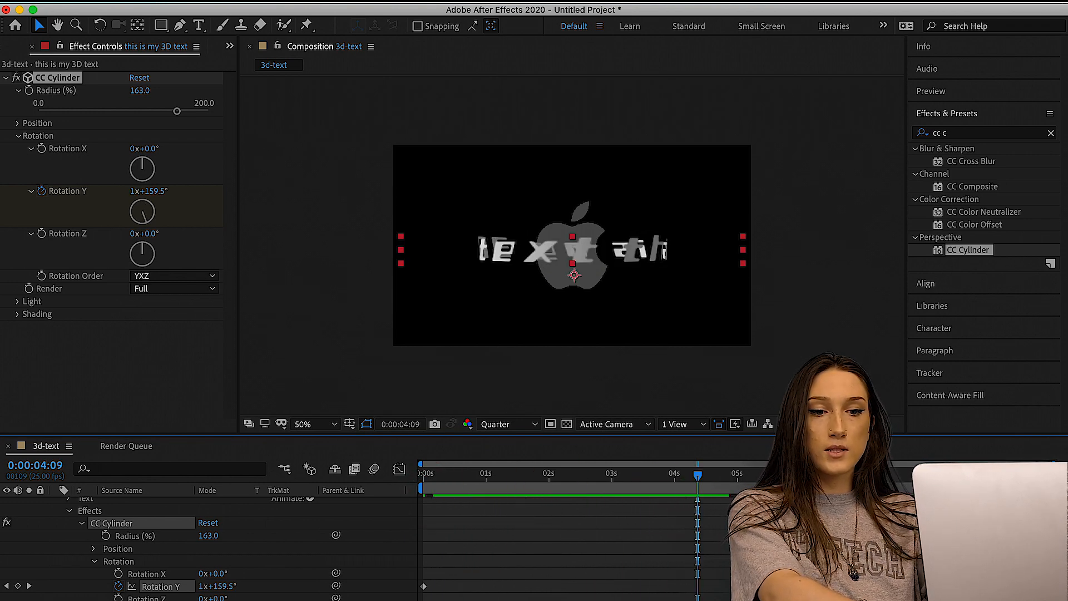
Move the end Rotation Y keyframe earlier to 0:00:04:09 and preview the spin from the first frame.
left_click_drag(904, 585, 697, 583)
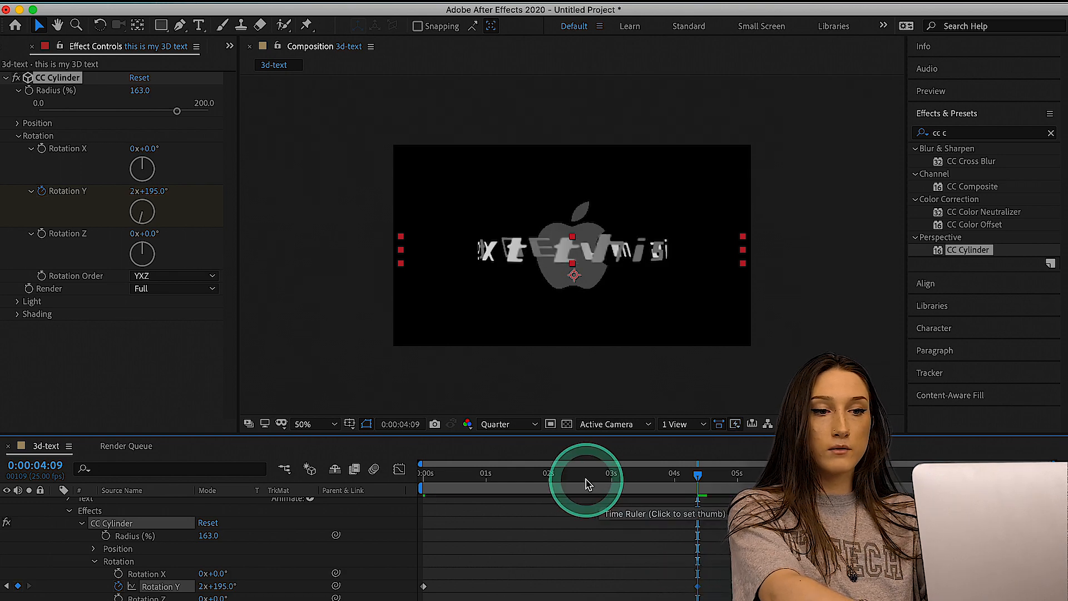
left_click_drag(583, 477, 401, 498)
key("space")
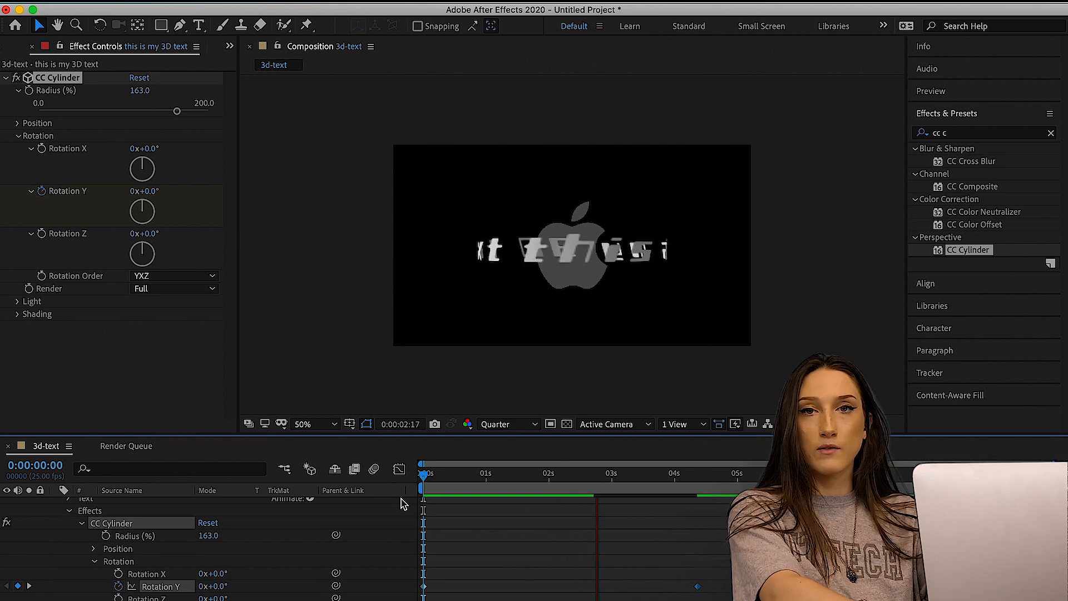
Move the end Rotation Y keyframe back to the end of the composition and preview the slower spin.
left_click(697, 587)
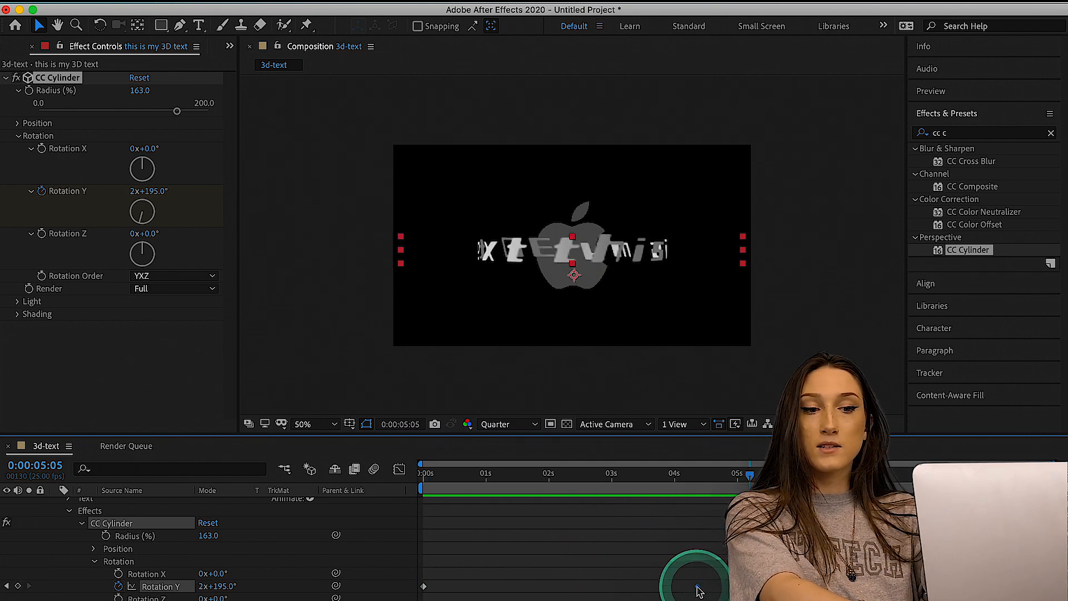
left_click_drag(698, 588, 751, 588)
left_click_drag(835, 588, 916, 588)
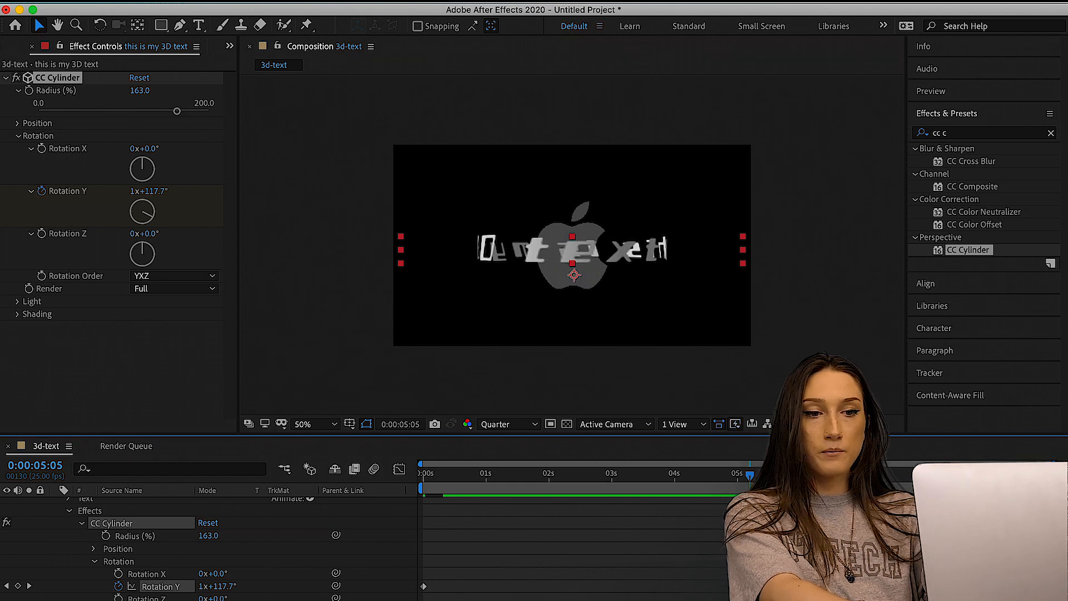
left_click(703, 490)
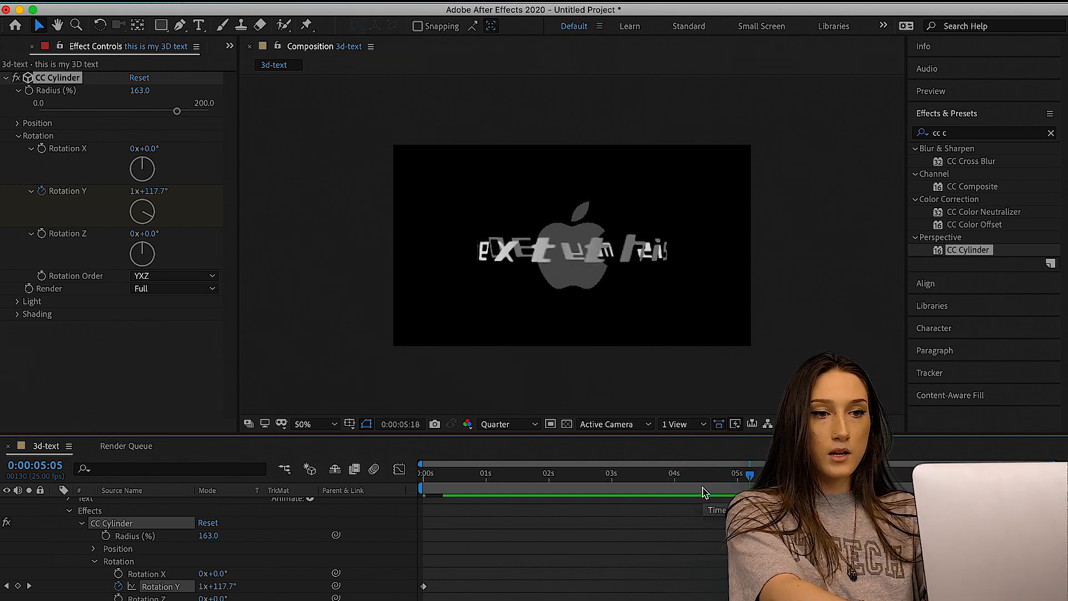
left_click(703, 491)
left_click_drag(703, 491, 639, 477)
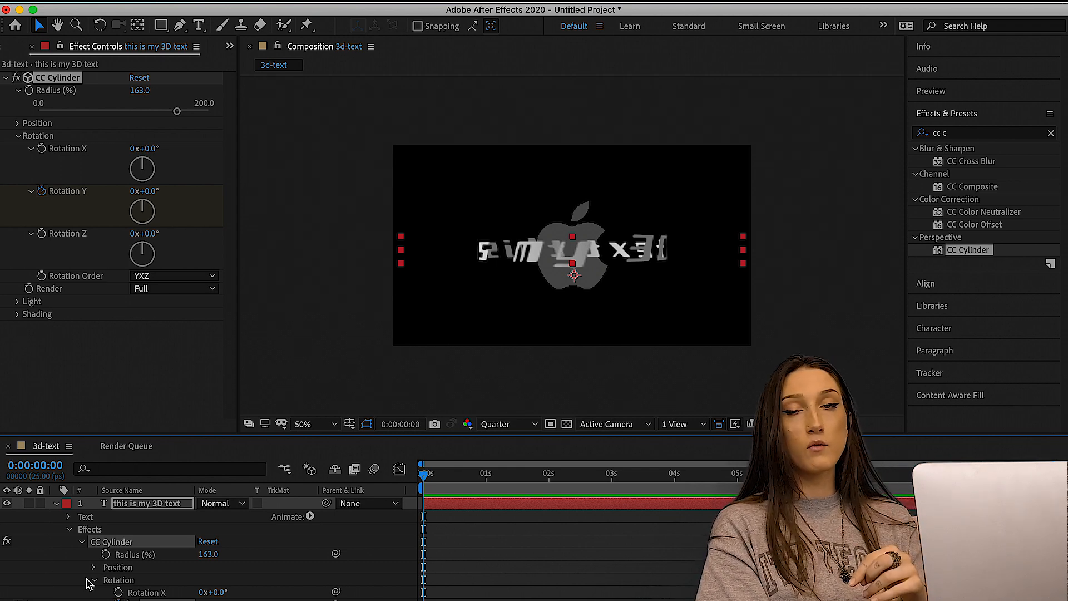
Duplicate the "this is my 3D text" layer and place the copy beneath the APPLE.png layer.
left_click(157, 559)
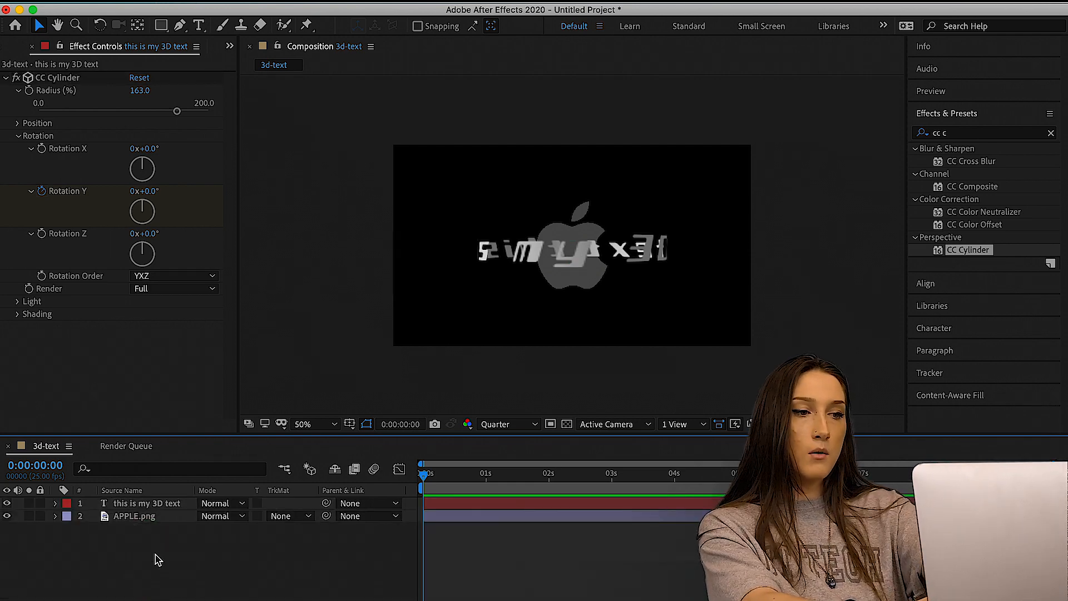
left_click(160, 503)
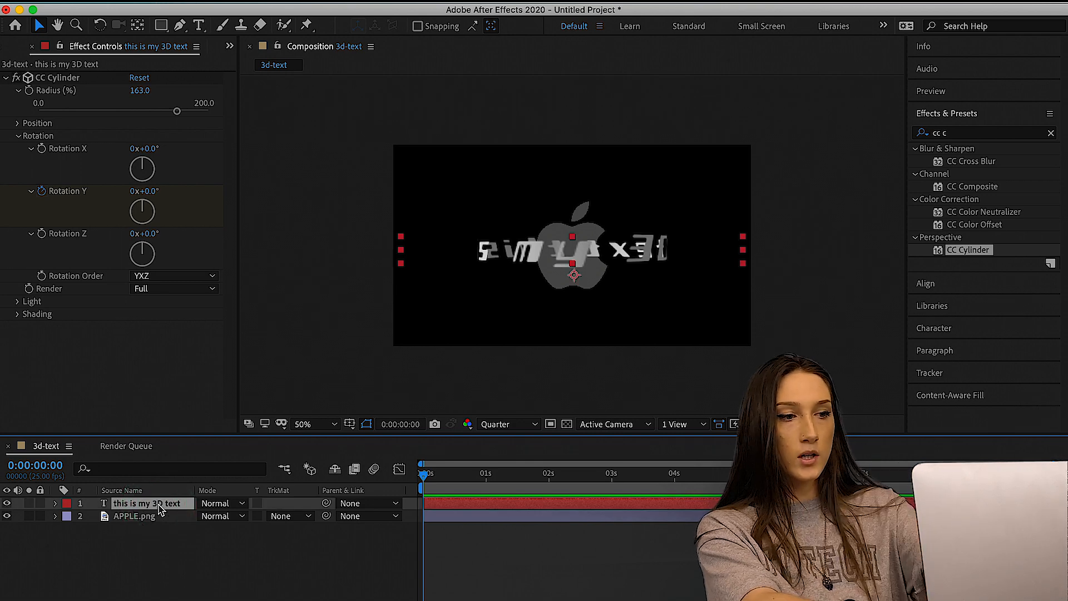
left_click(159, 505)
left_click(159, 505)
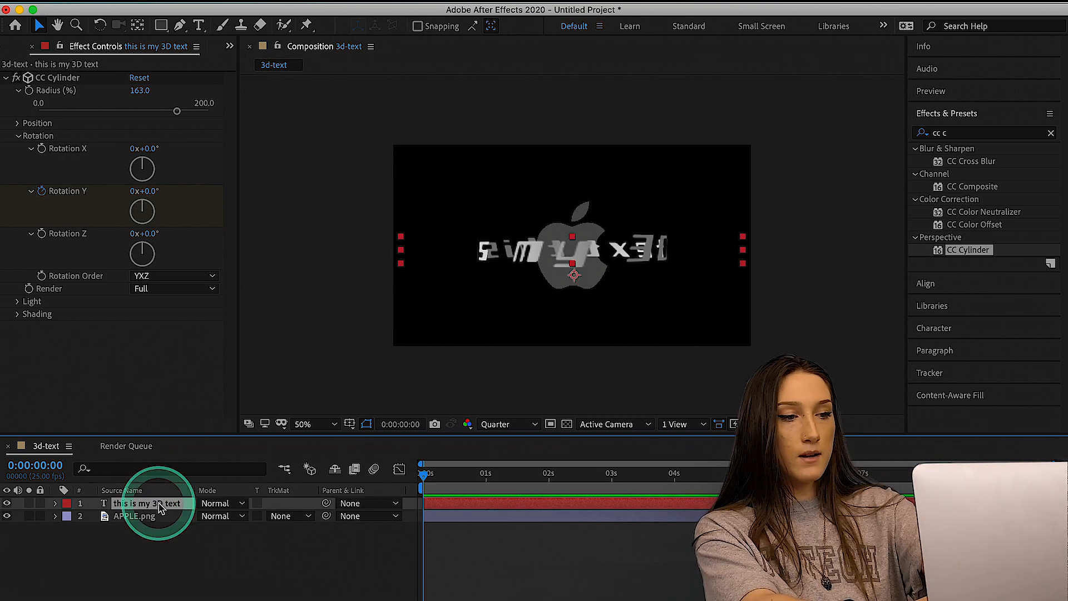
key("super+d")
left_click(159, 505)
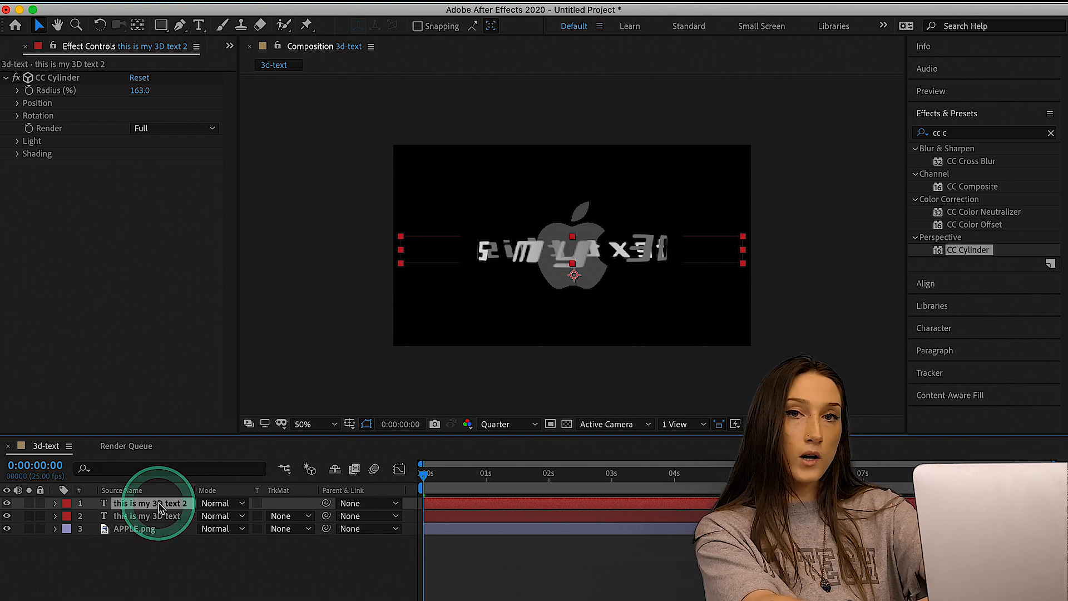
left_click(162, 506)
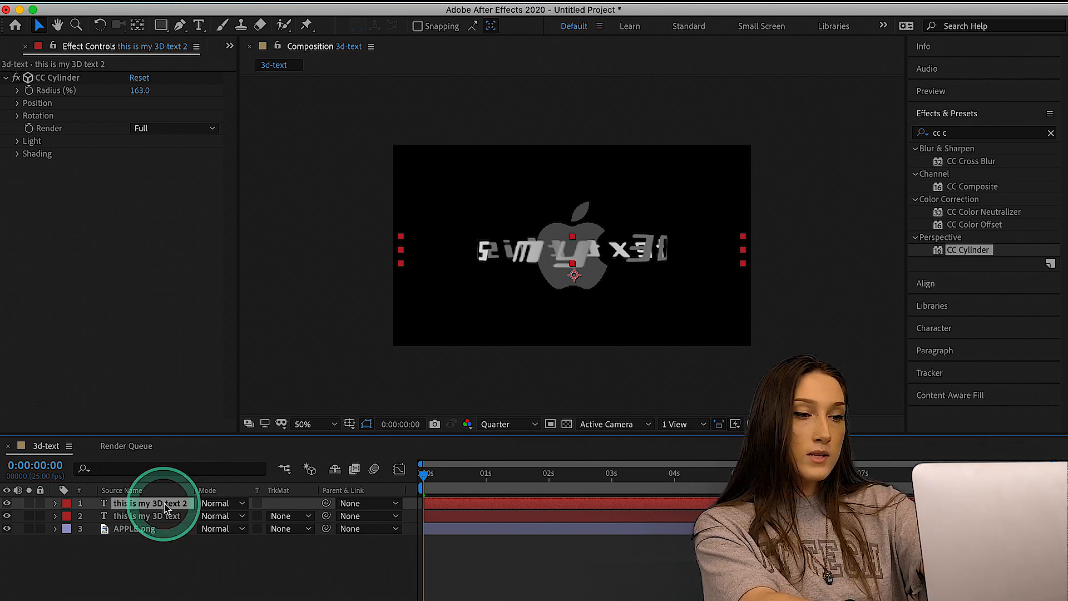
left_click(165, 508)
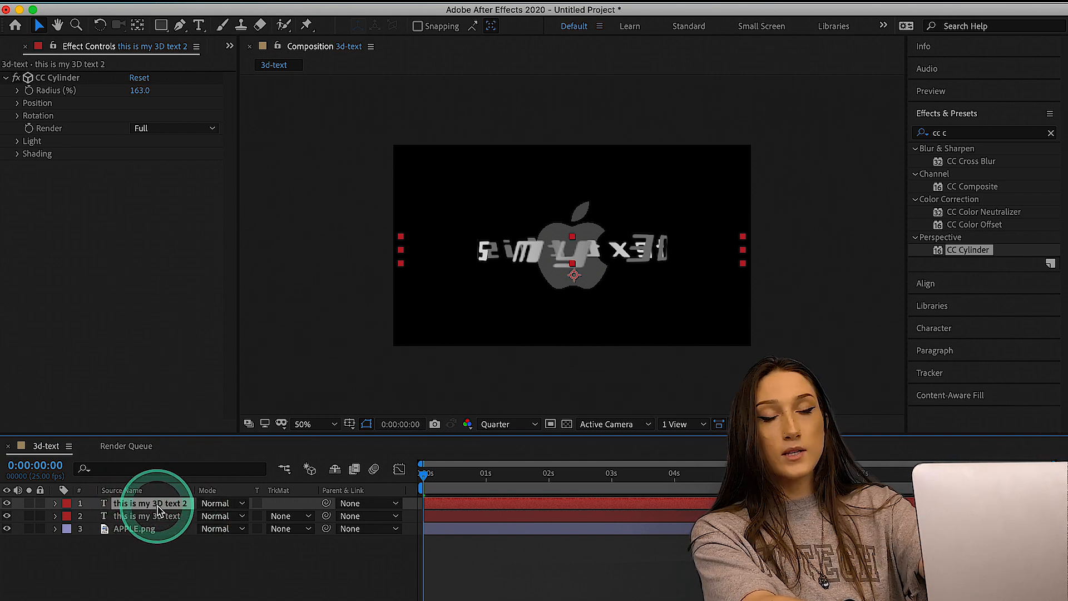
left_click_drag(162, 510, 158, 538)
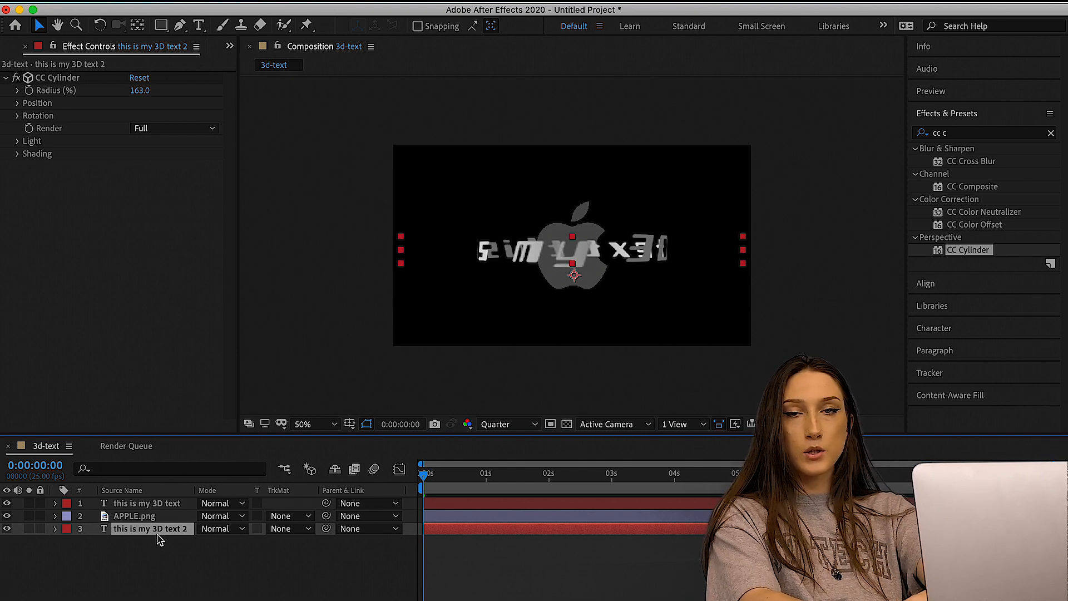
Rename the copied text layer beneath APPLE.png as "duplicate".
left_click(159, 538)
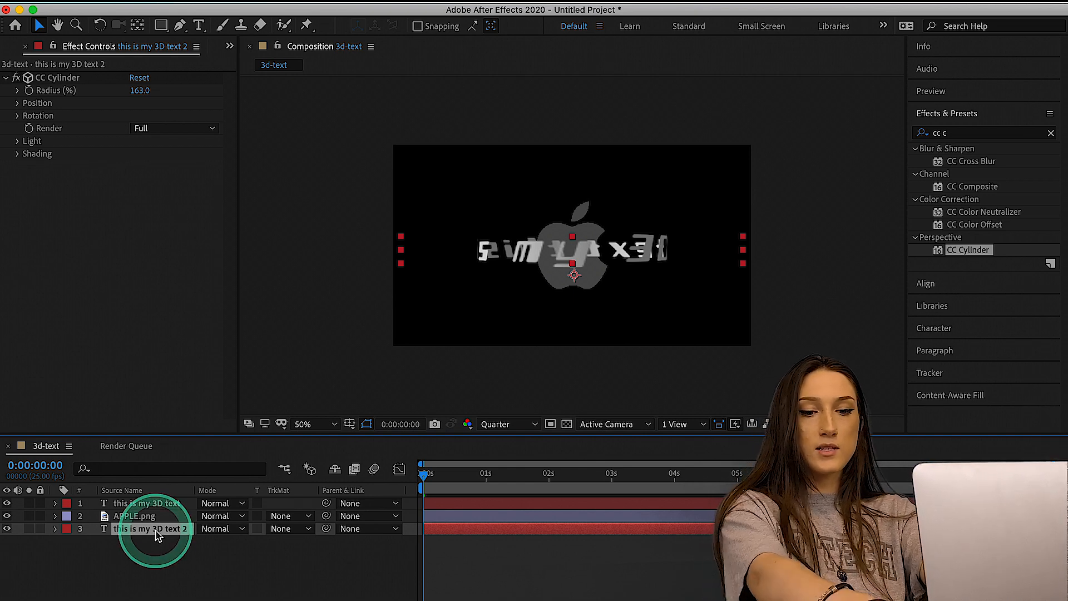
key("Return")
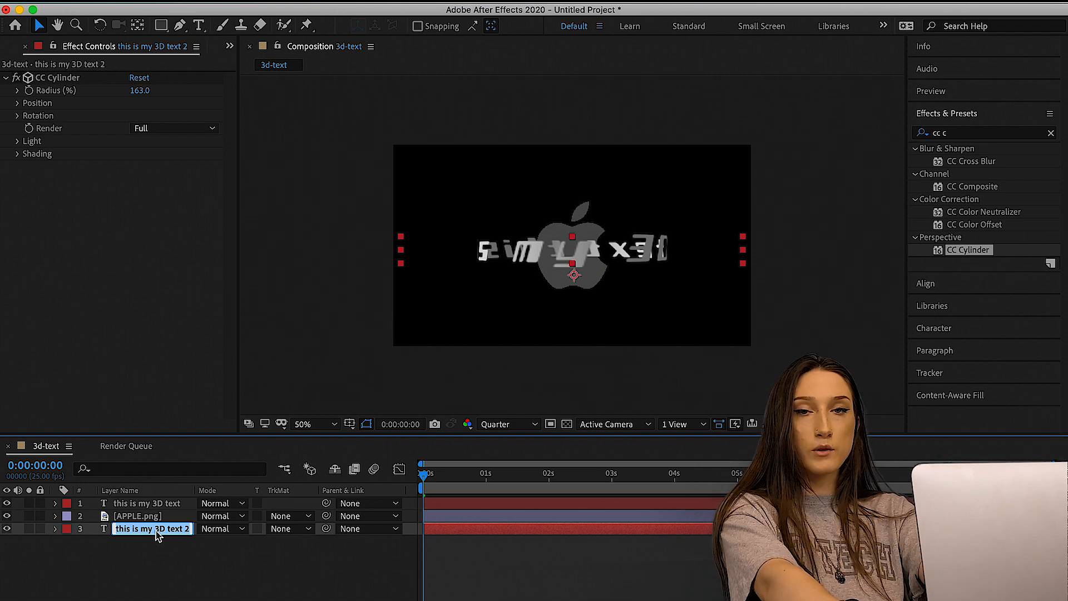
type("c")
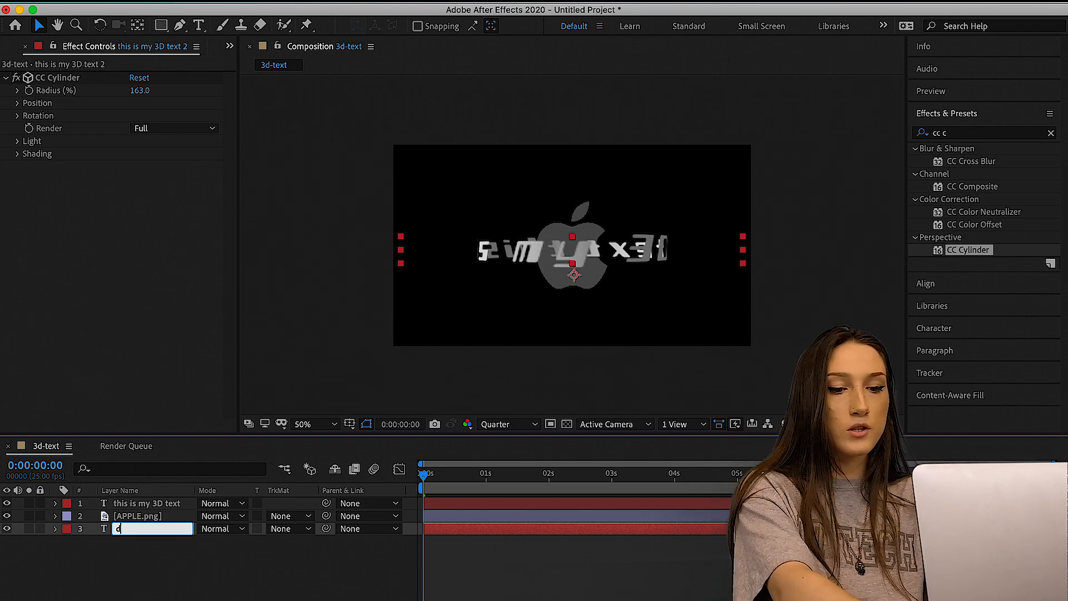
type("uplicate")
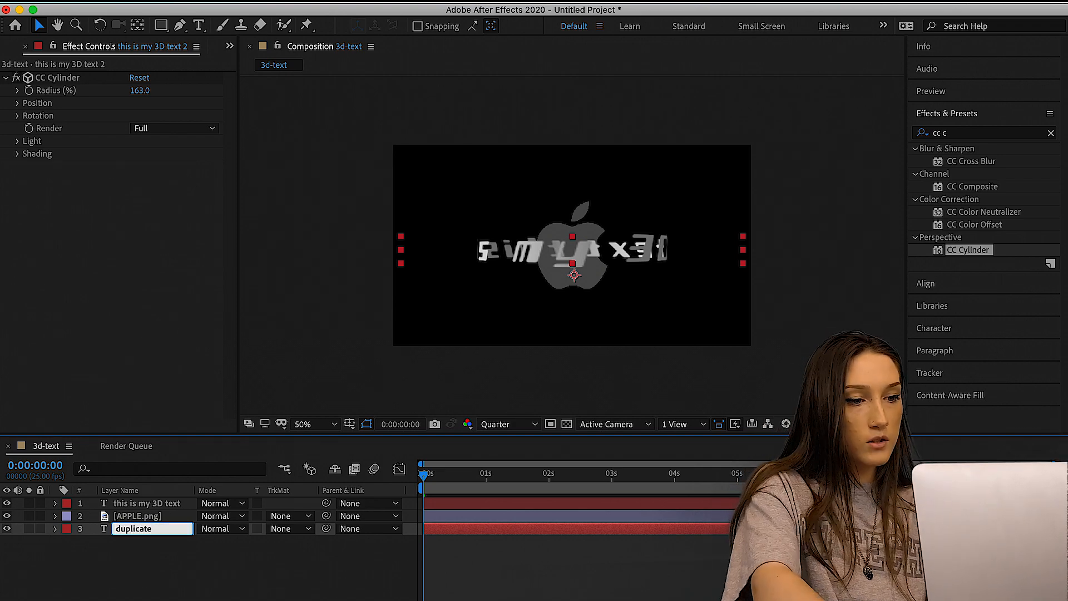
key("Return")
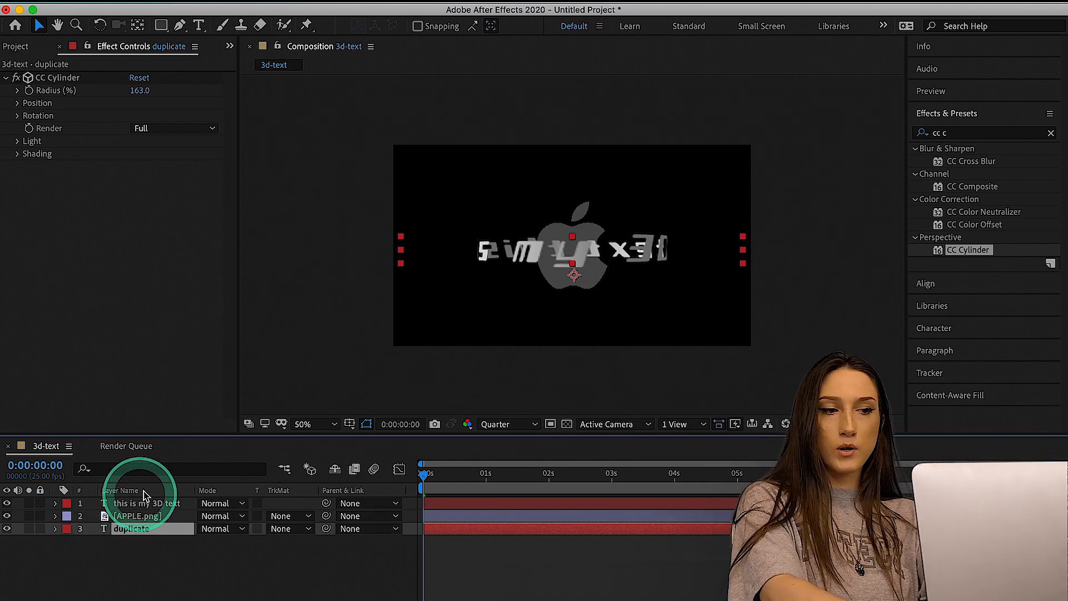
Set the CC Cylinder Render option to Outside on the original "this is my 3D text" layer and preview the animation.
left_click(146, 504)
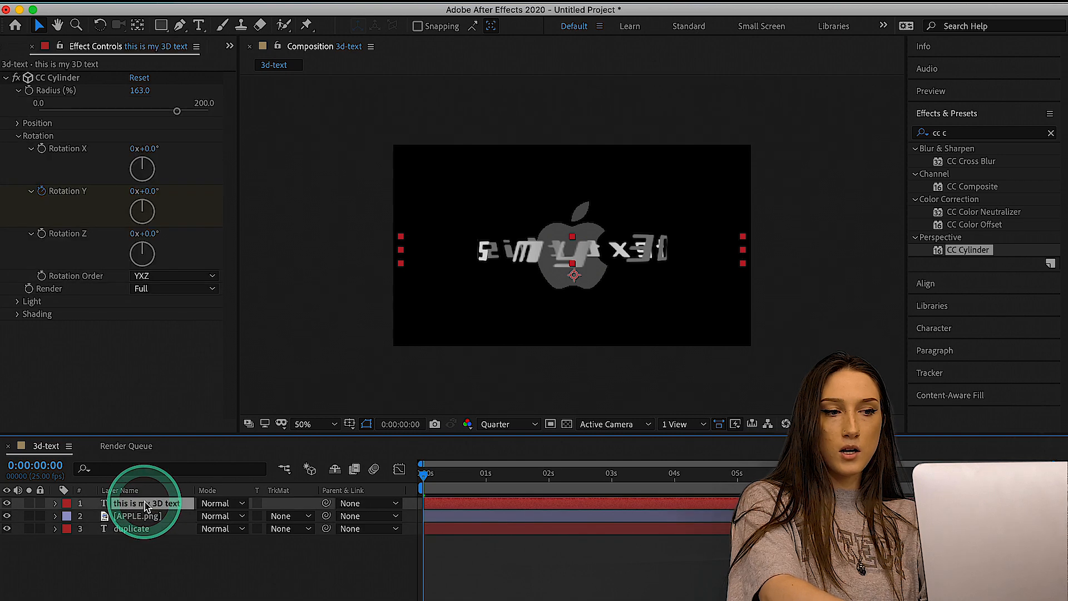
left_click(146, 112)
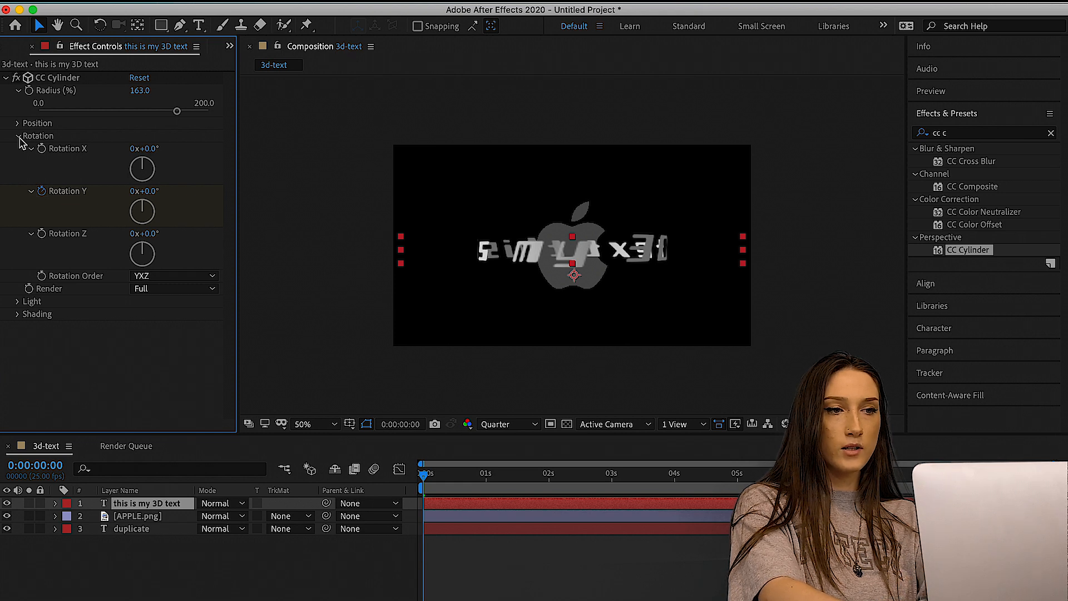
left_click(20, 138)
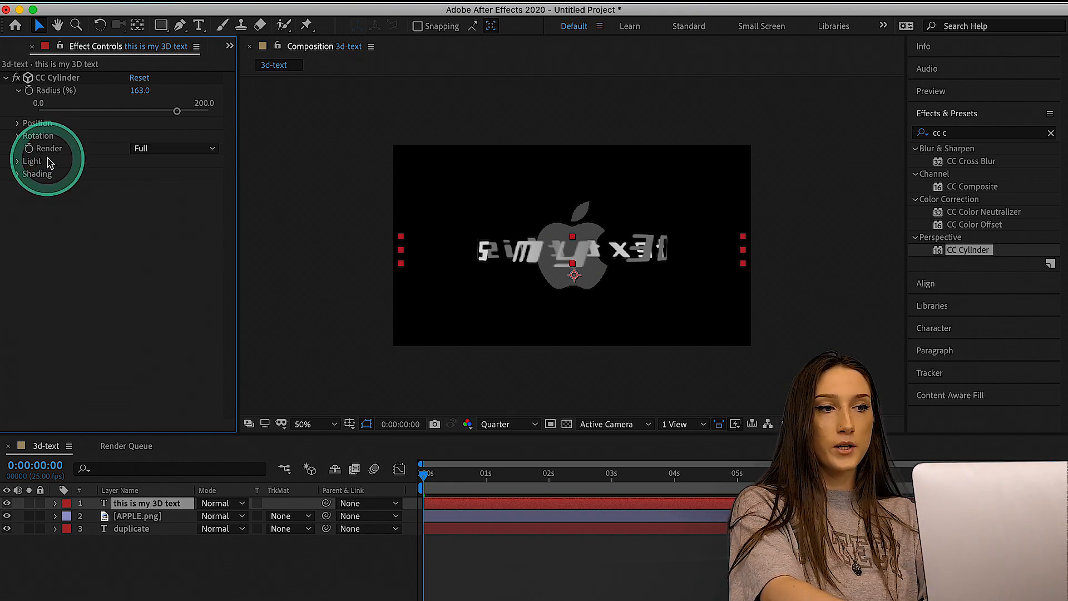
left_click(166, 153)
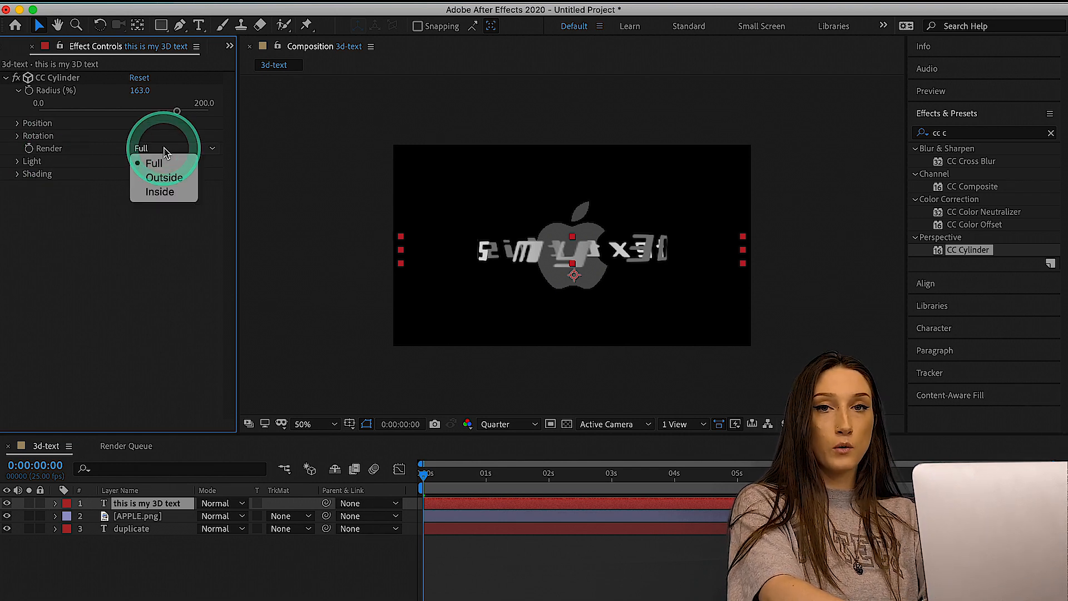
left_click(160, 182)
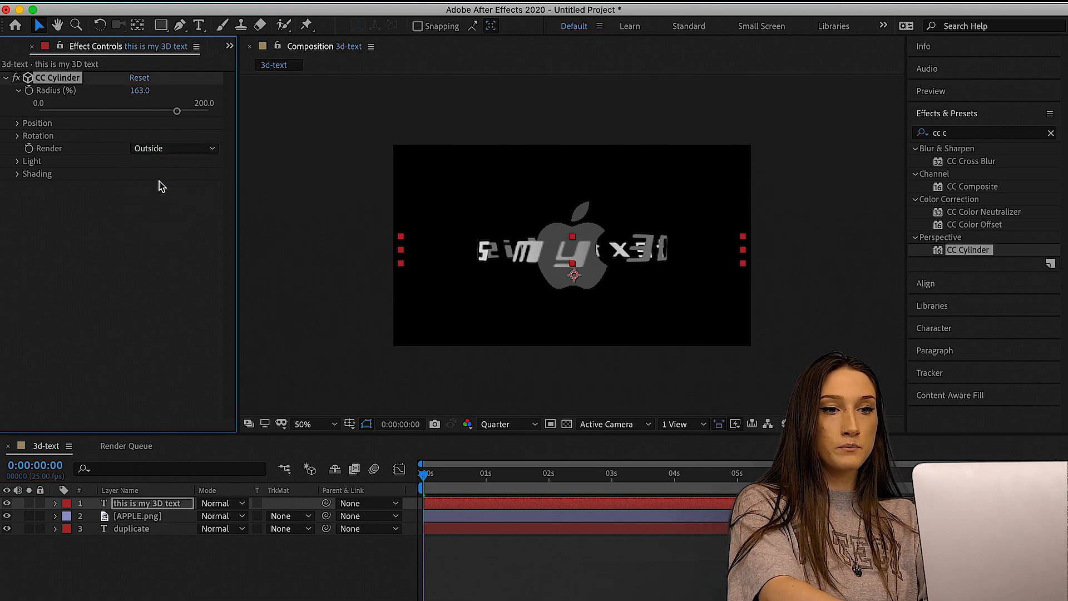
left_click(229, 288)
key("space")
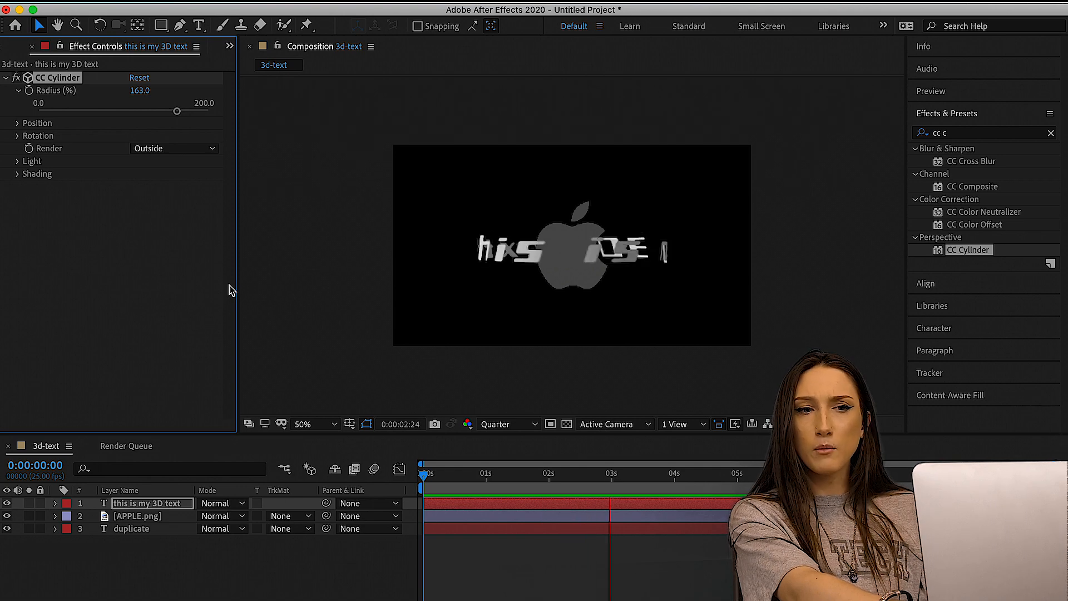
key("space")
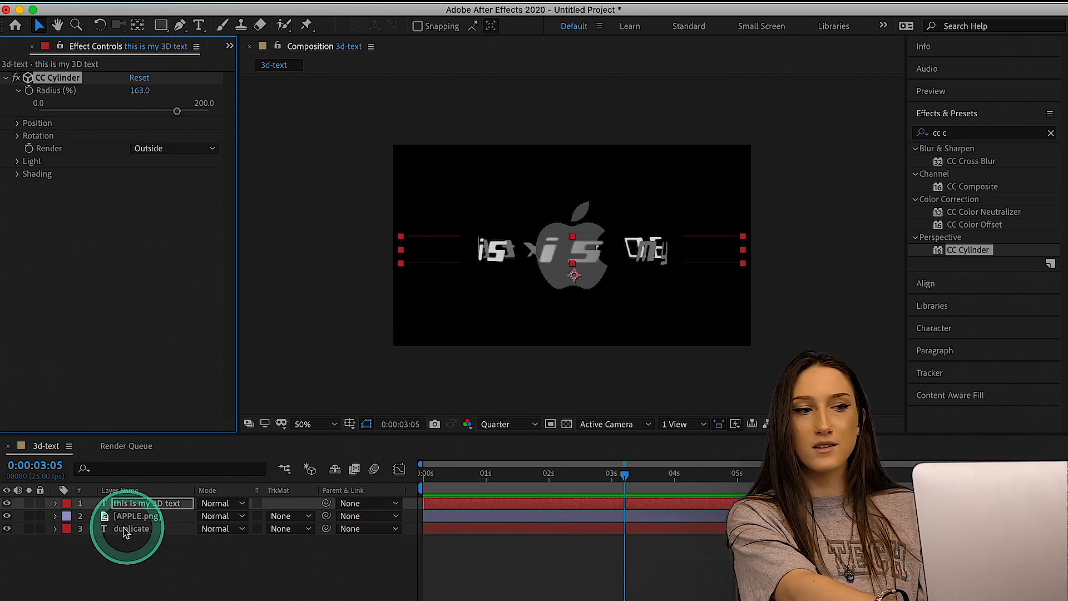
Expand the original text layer's Transform properties in the timeline and lower its Opacity freehand.
left_click(56, 503)
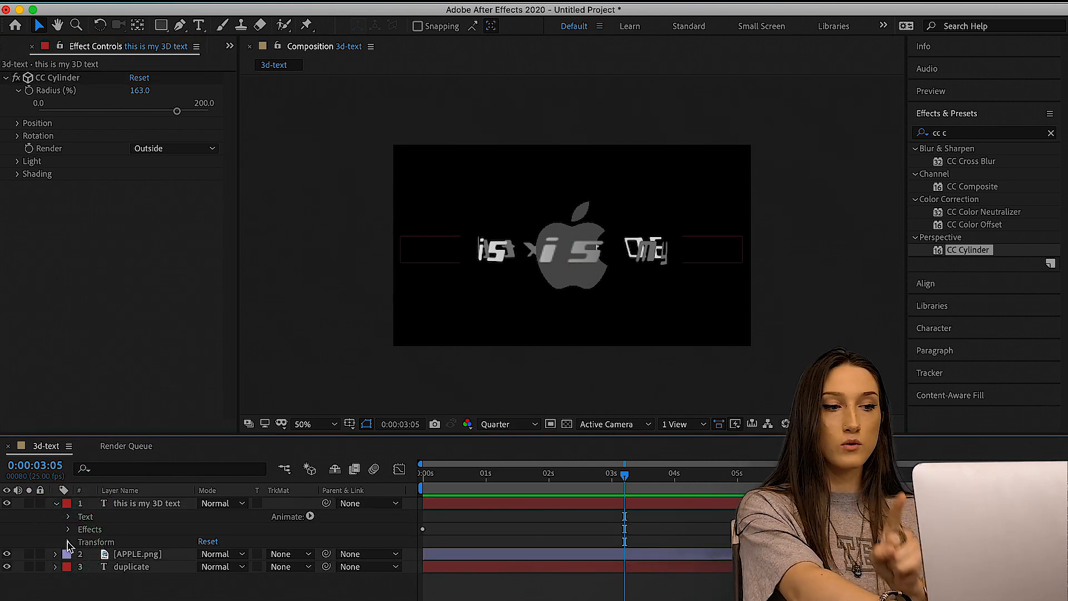
left_click(69, 543)
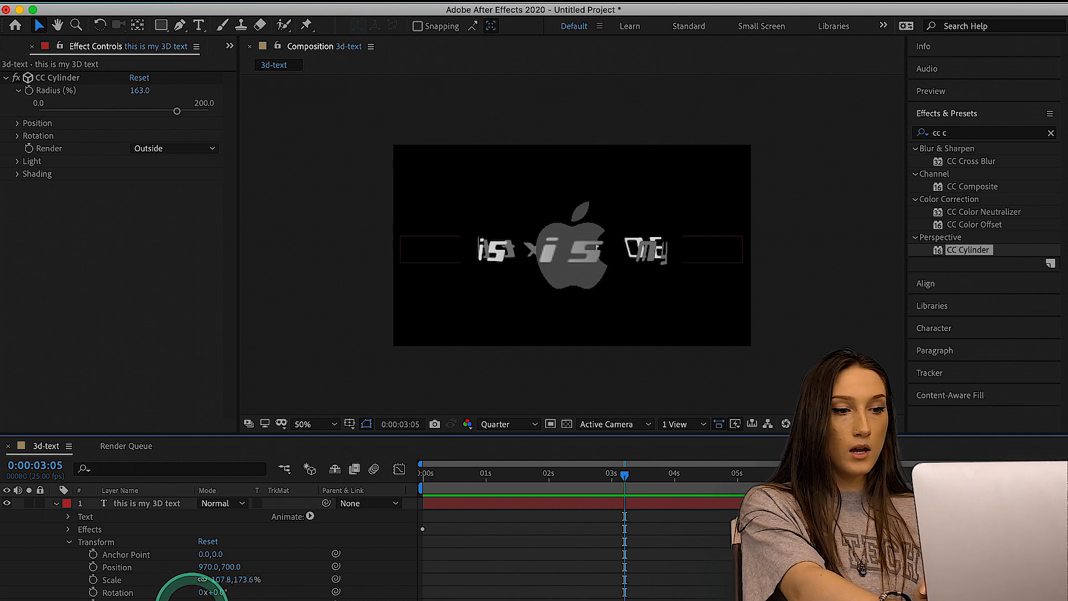
left_click_drag(213, 600, 172, 600)
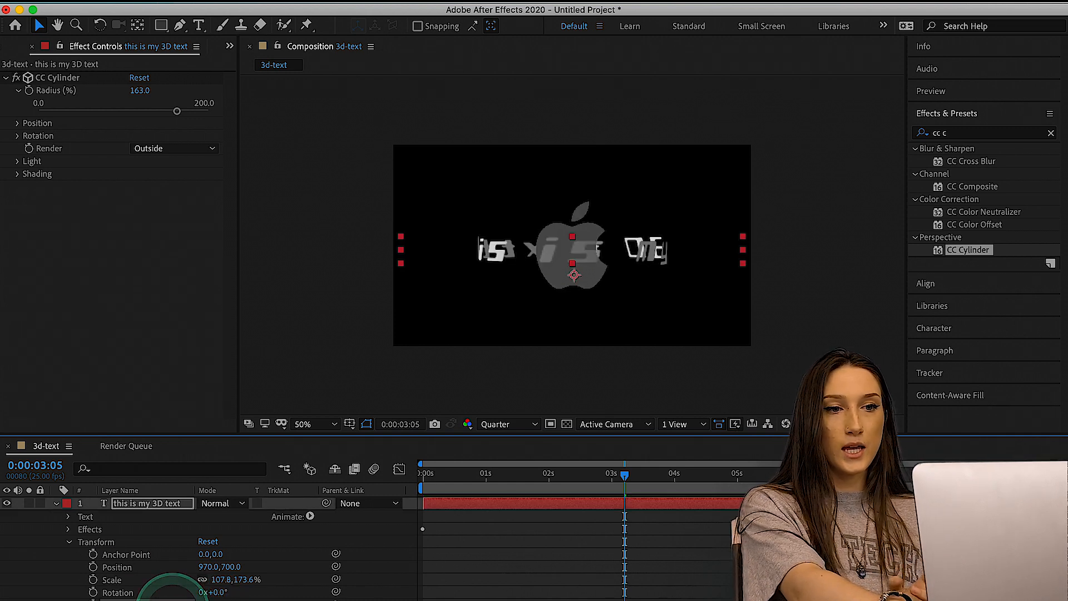